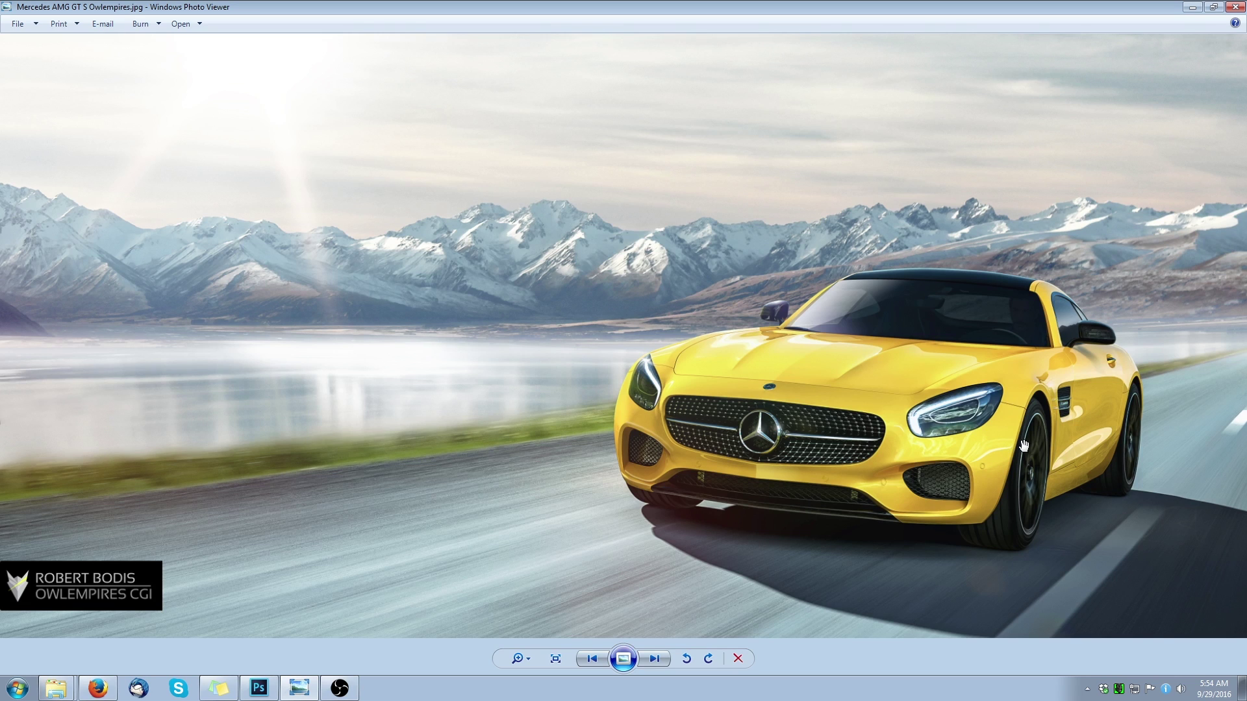
- Examine the finished Mercedes AMG GT S image both in full and zoomed in on the car
{"action": "left_click", "coordinate": [300, 695]}
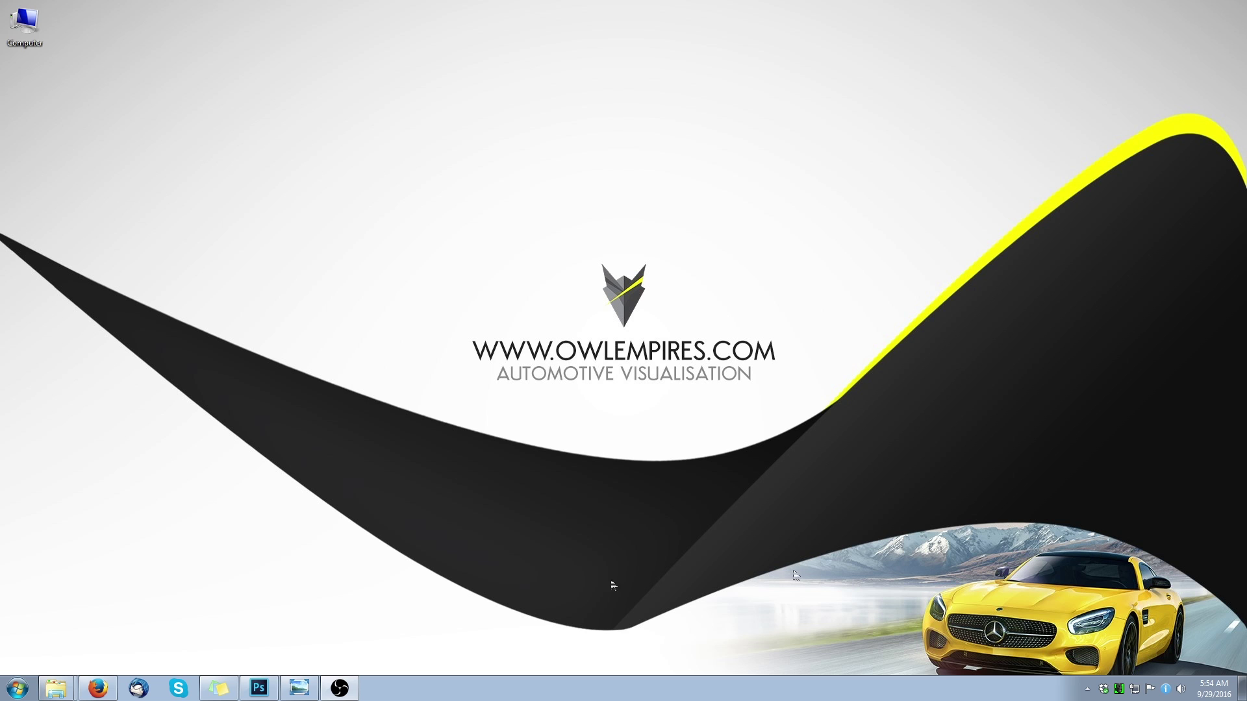
{"action": "left_click", "coordinate": [300, 689]}
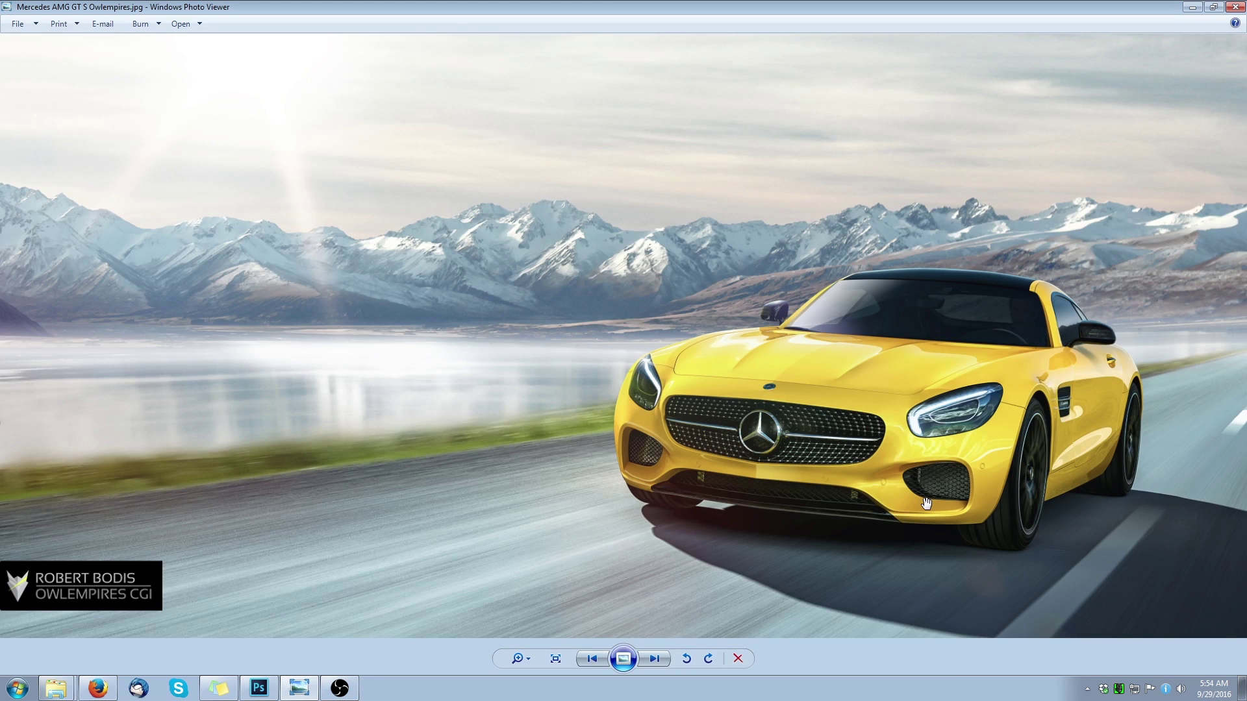
{"action": "scroll", "coordinate": [1004, 444], "scroll_direction": "down", "scroll_amount": 2}
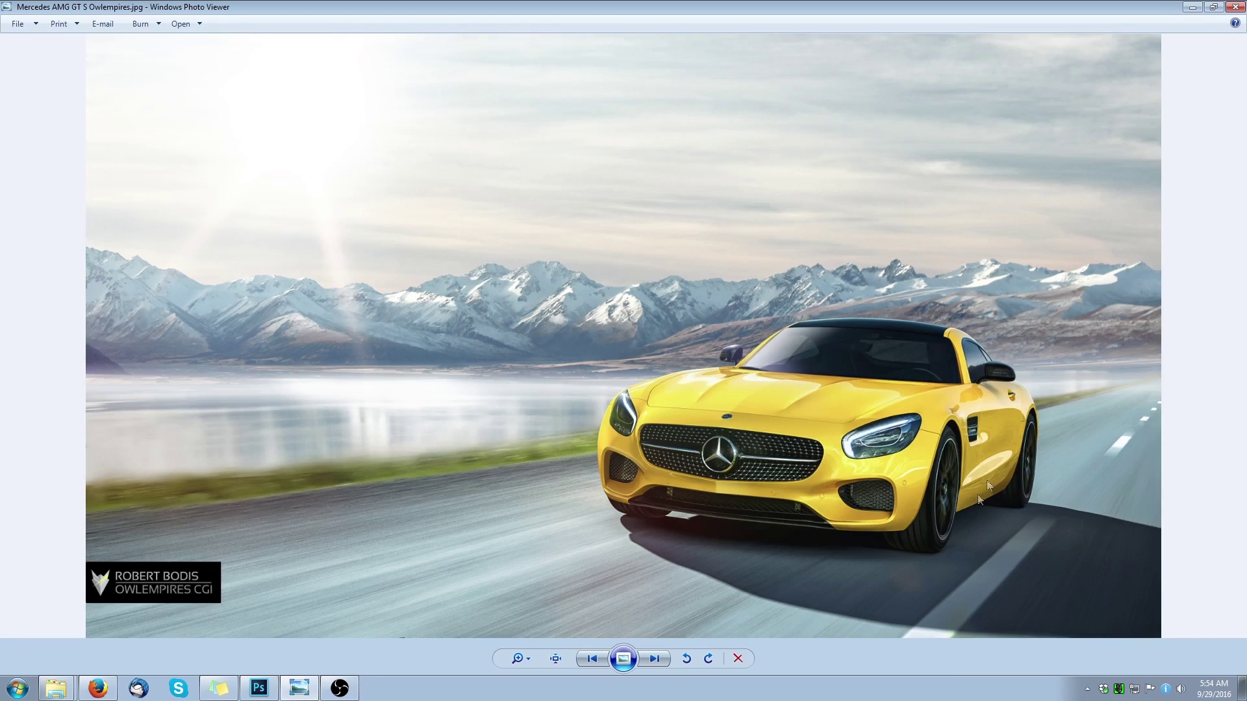
{"action": "scroll", "coordinate": [905, 524], "scroll_direction": "up", "scroll_amount": 2}
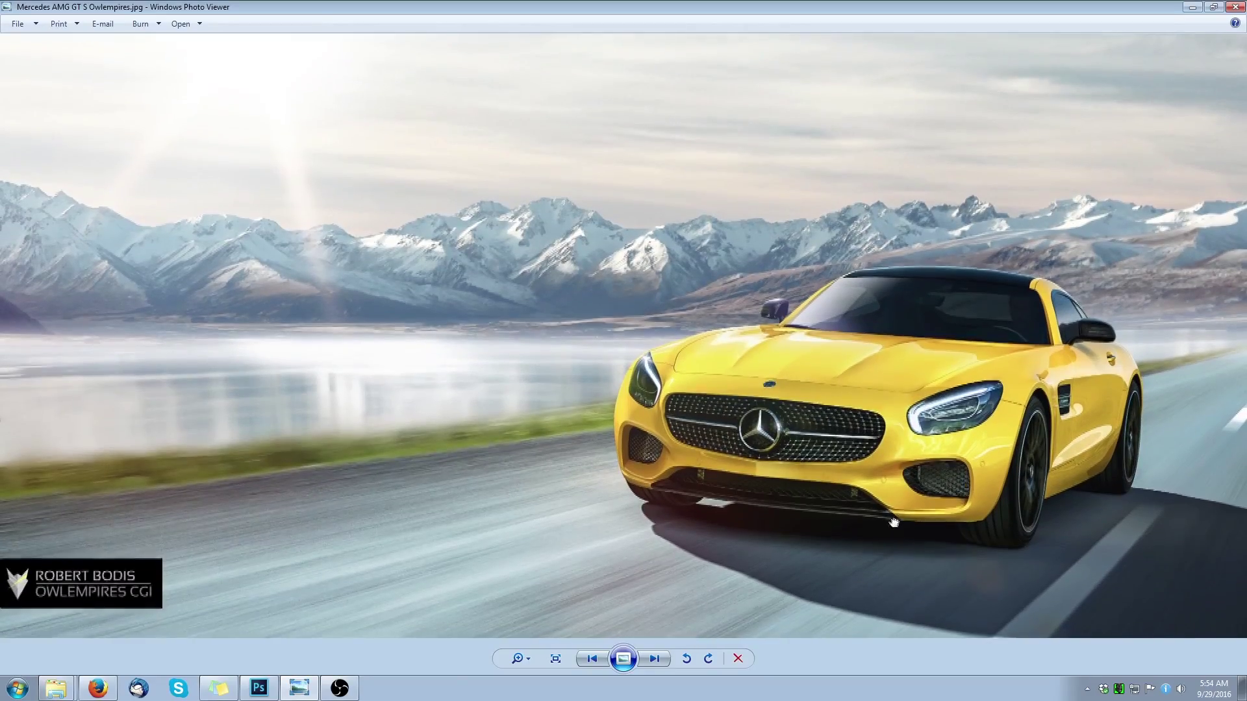
{"action": "left_click_drag", "start_coordinate": [756, 312], "coordinate": [707, 322]}
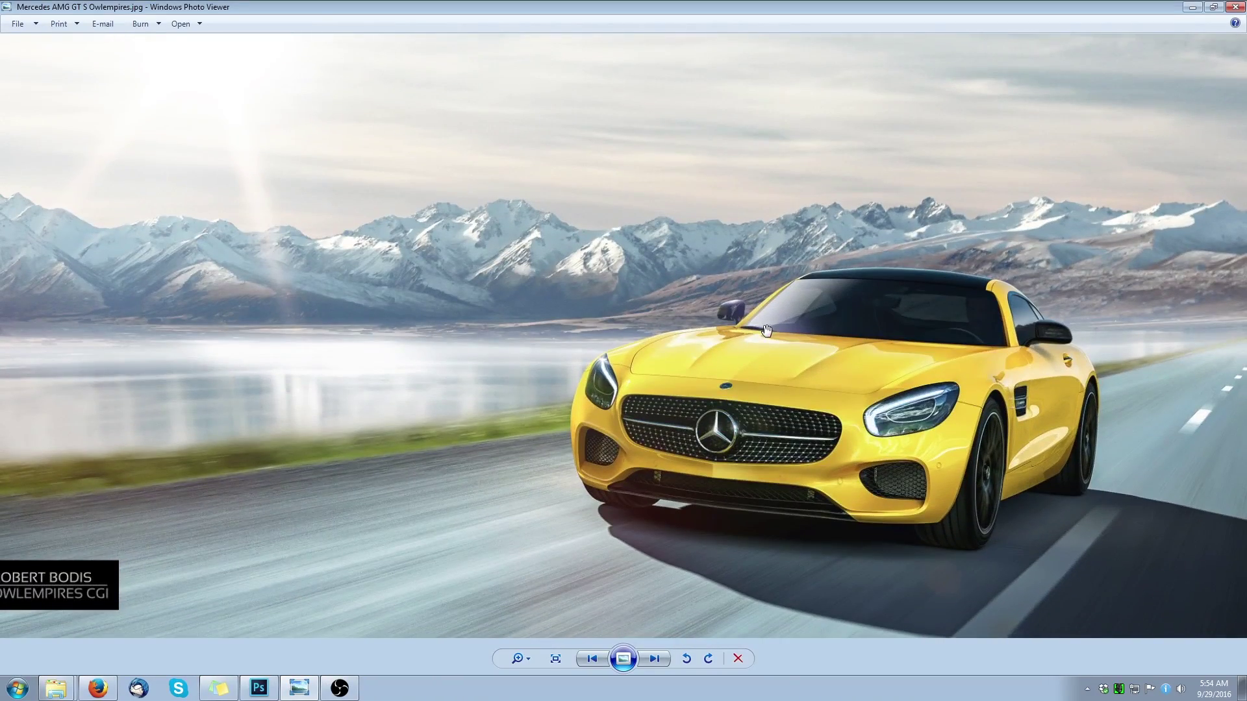
{"action": "left_click_drag", "start_coordinate": [799, 341], "coordinate": [853, 366]}
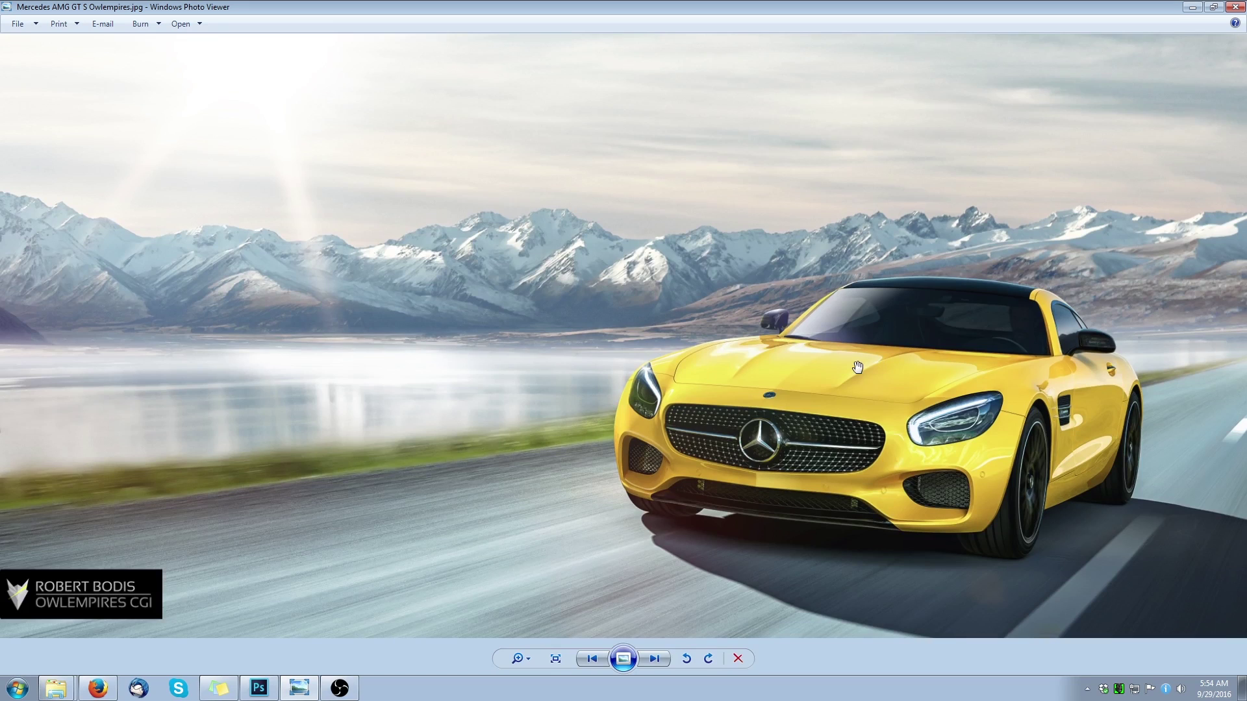
{"action": "scroll", "coordinate": [855, 369], "scroll_direction": "down", "scroll_amount": 2}
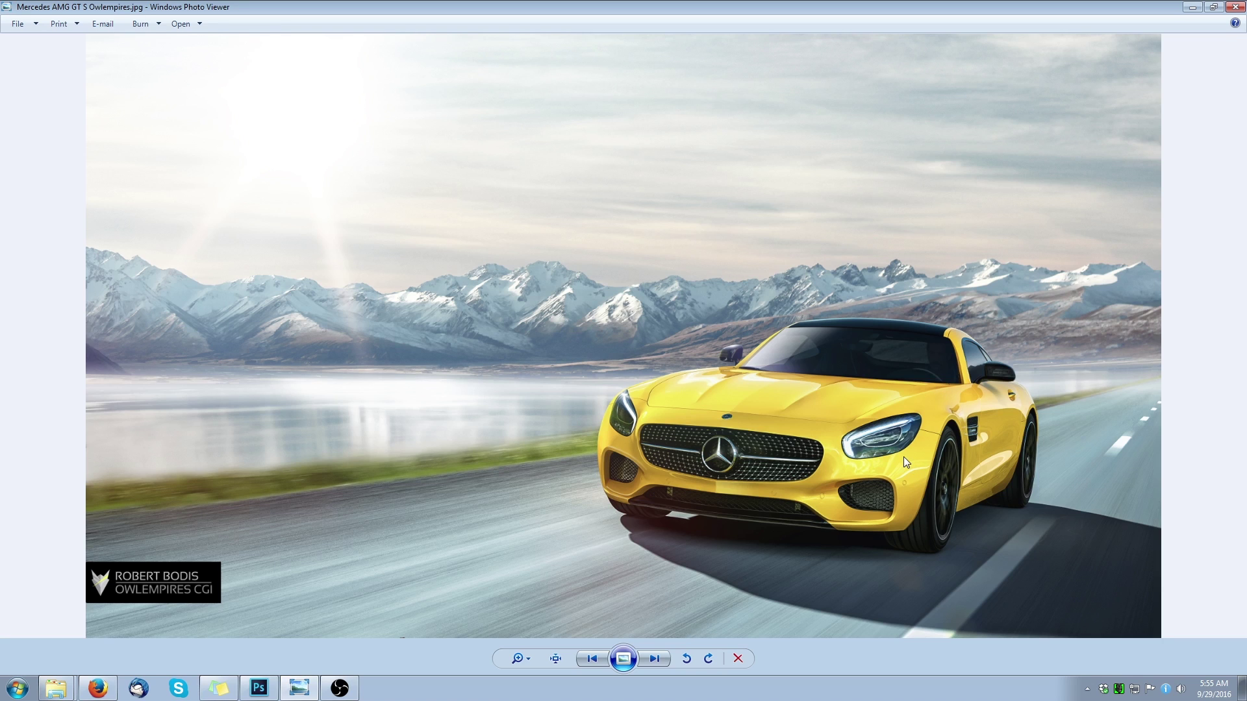
{"action": "scroll", "coordinate": [905, 453], "scroll_direction": "up", "scroll_amount": 3}
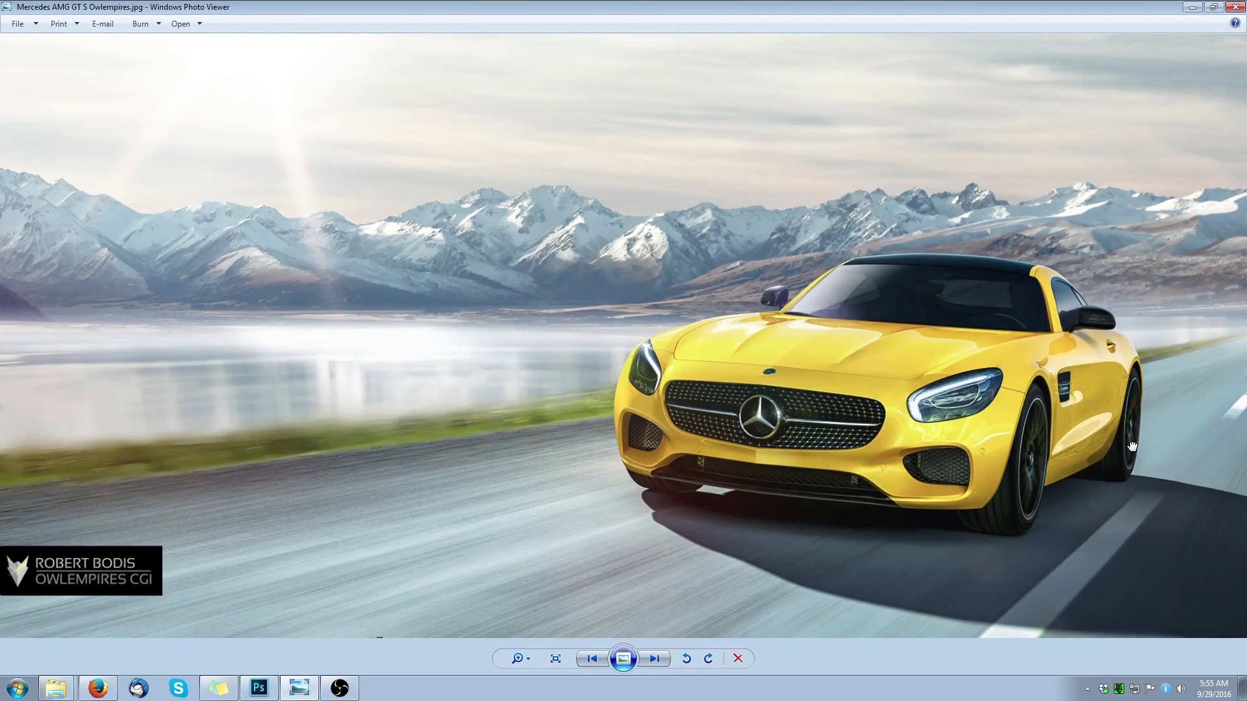
{"action": "left_click_drag", "start_coordinate": [1134, 470], "coordinate": [1122, 434]}
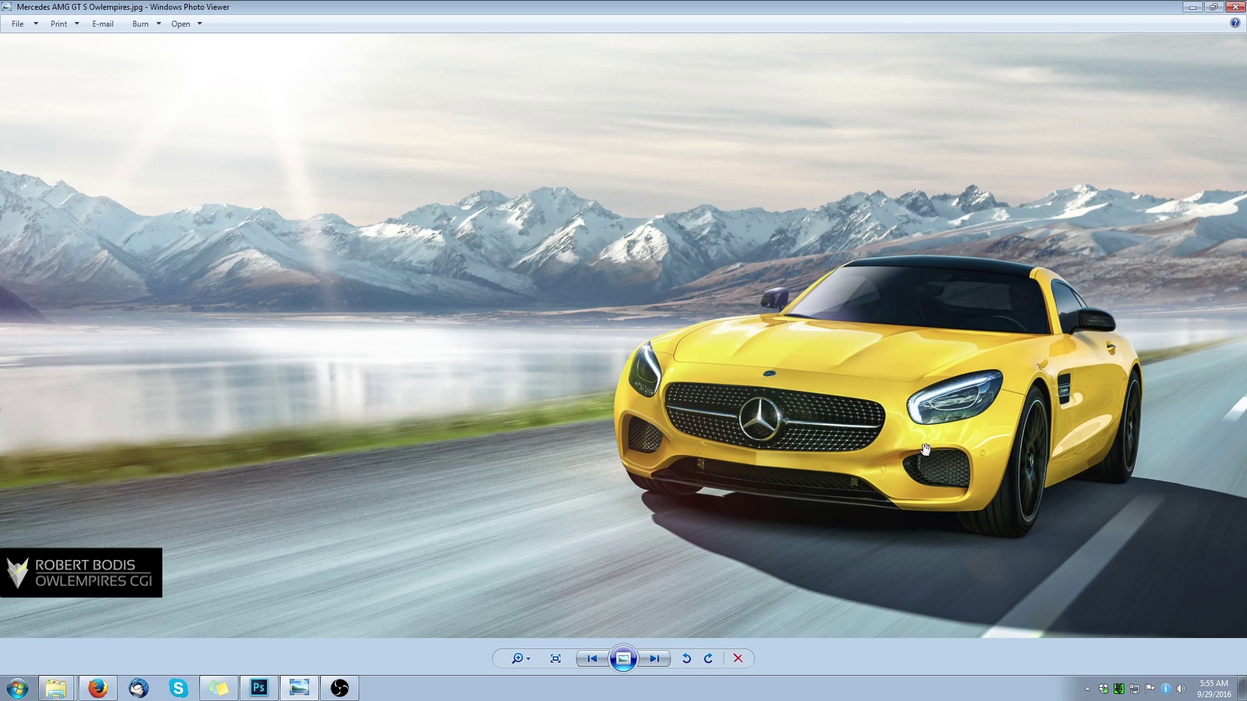
{"action": "scroll", "coordinate": [925, 446], "scroll_direction": "down", "scroll_amount": 1}
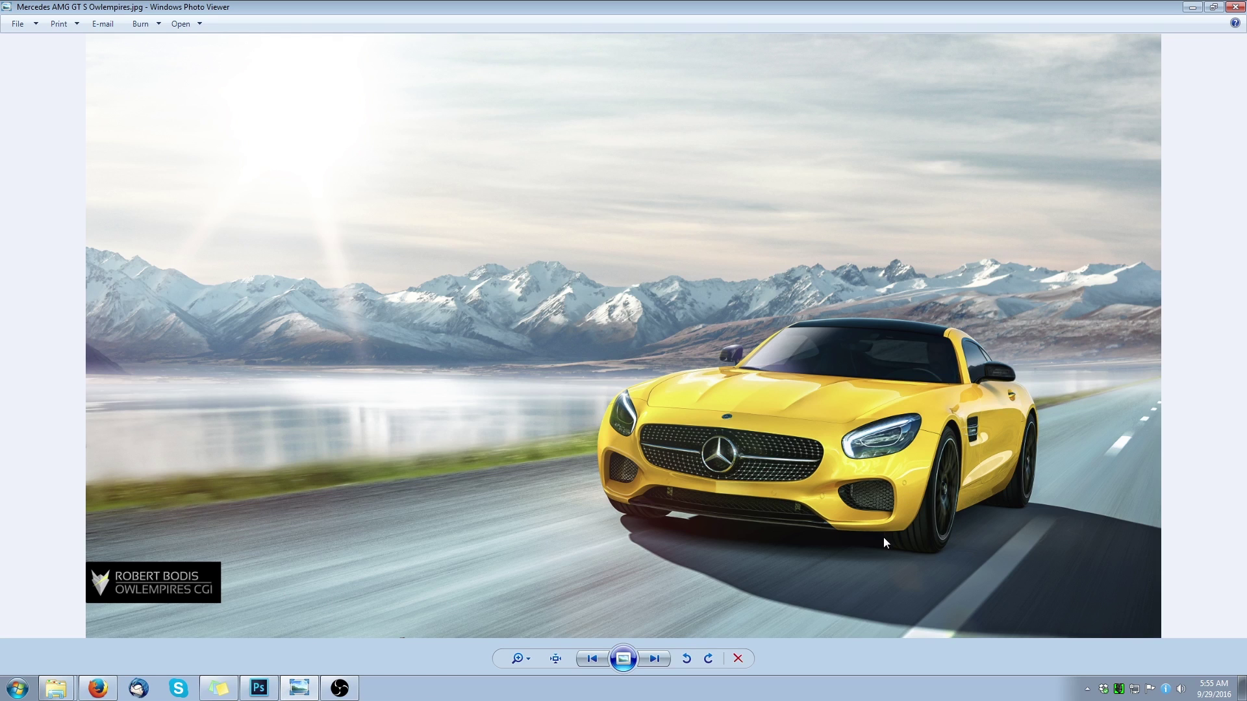
- Switch to Photoshop and hide the Layer 1 markup and the Background copy layer in Fixes 32bit.psd
{"action": "left_click", "coordinate": [299, 688]}
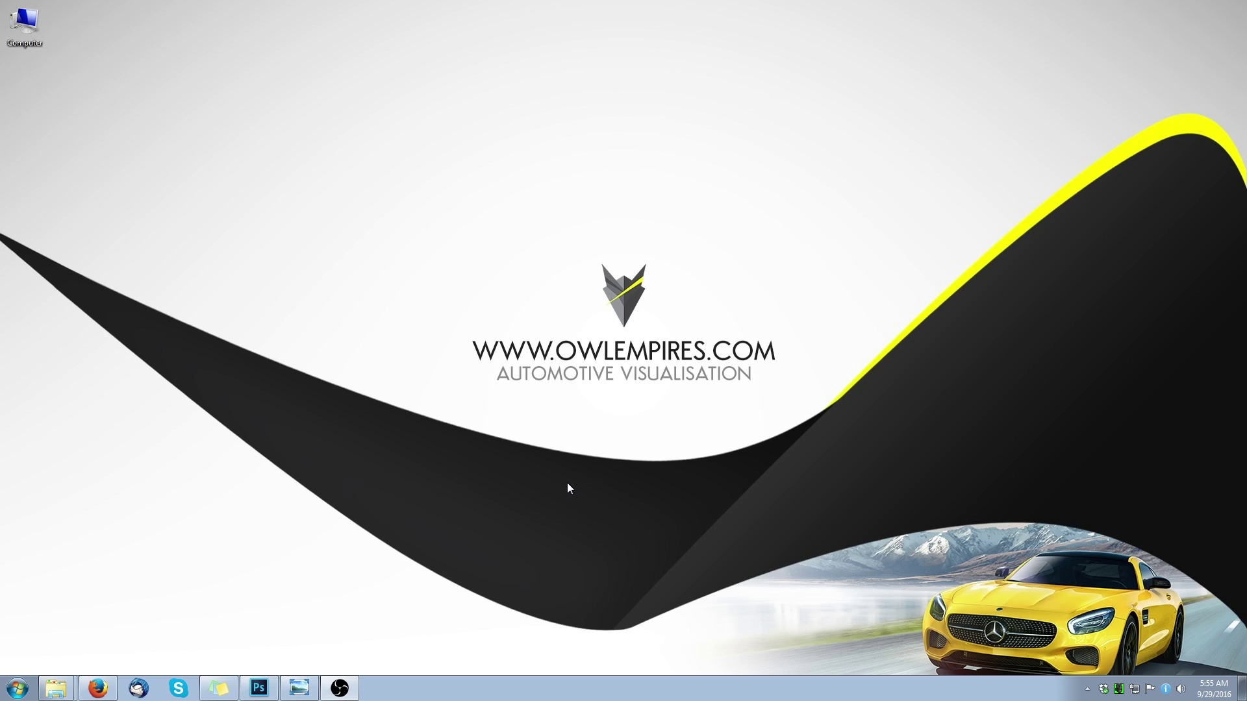
{"action": "left_click", "coordinate": [258, 689]}
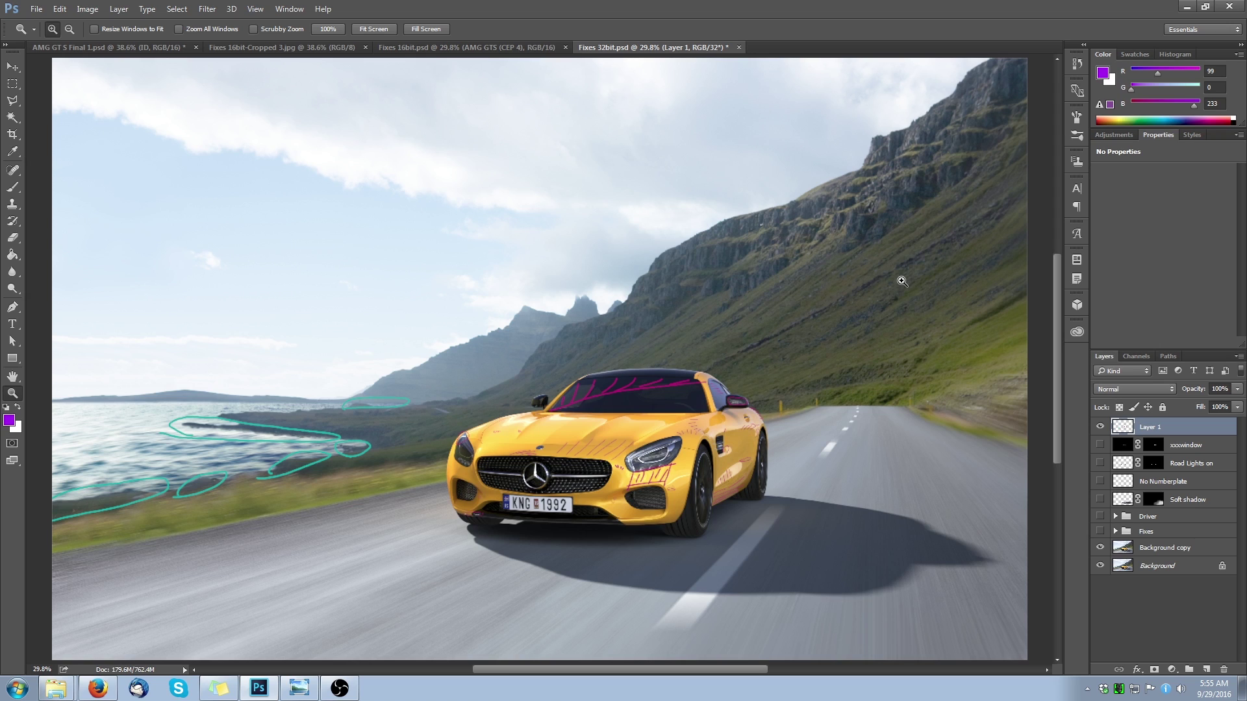
{"action": "left_click", "coordinate": [1100, 428]}
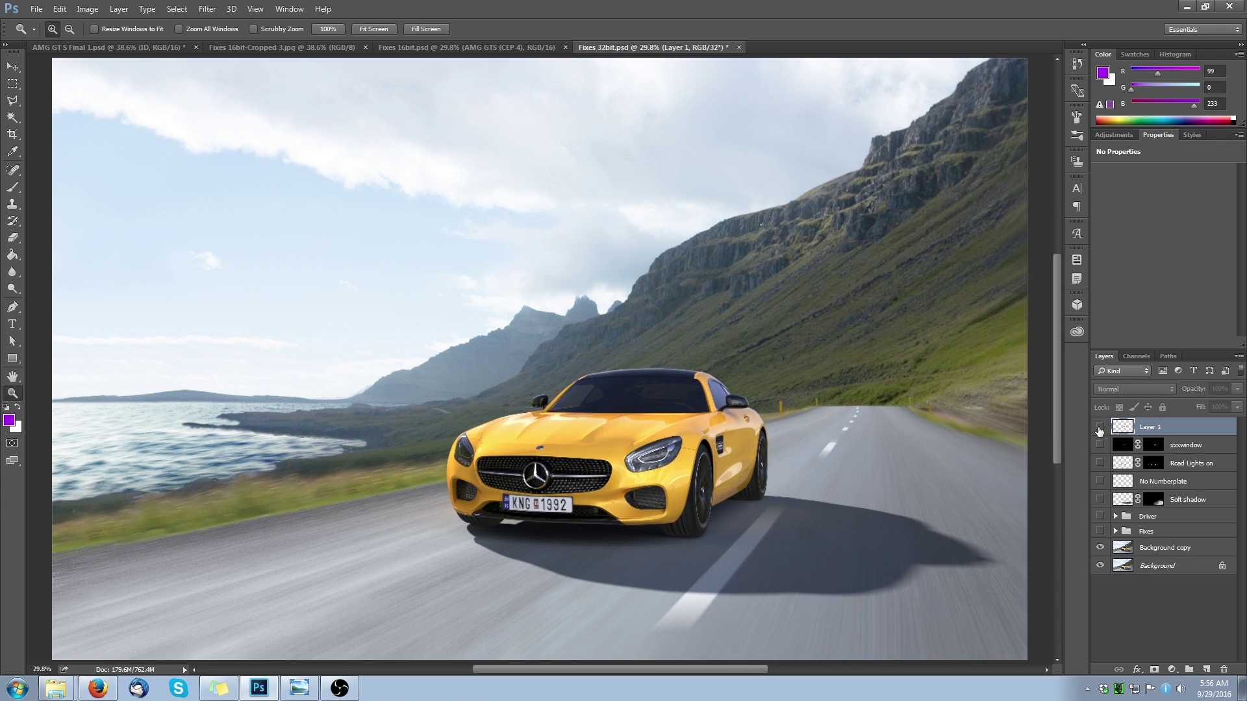
{"action": "left_click", "coordinate": [1099, 548]}
- Examine the car without markup on the original Background layer up close, and return to the full image
{"action": "left_click", "coordinate": [662, 481]}
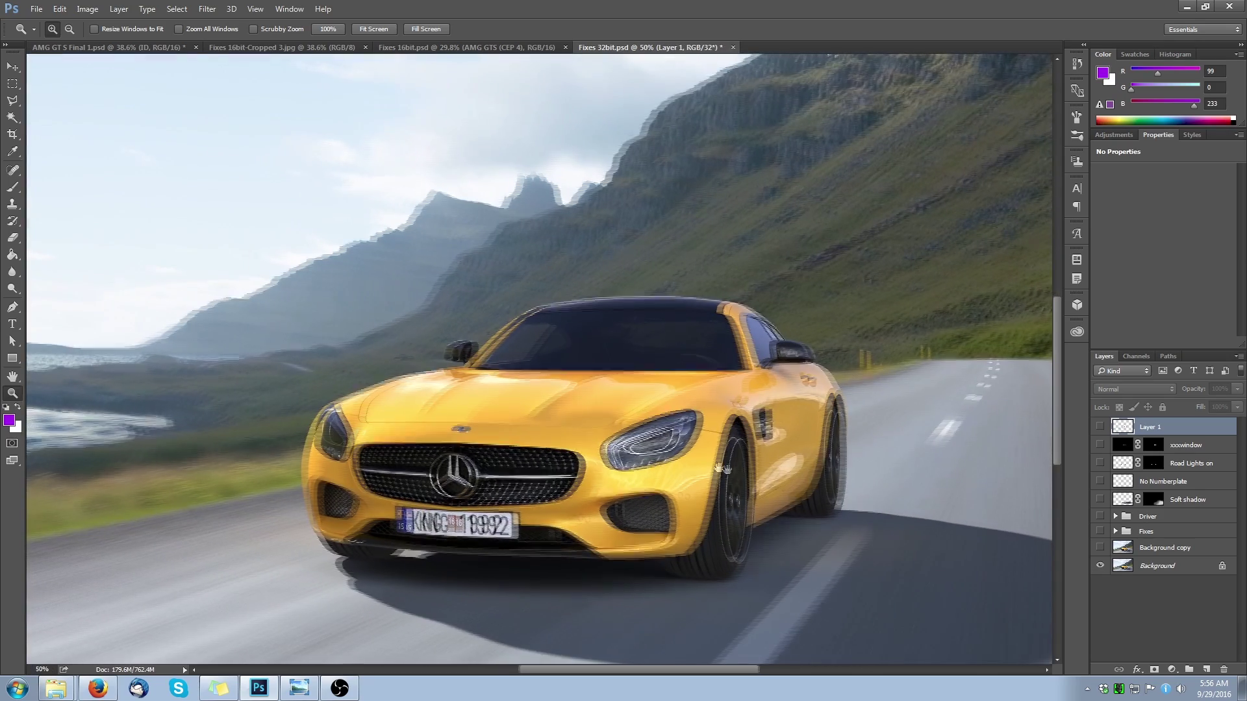
{"action": "left_click", "coordinate": [789, 513]}
{"action": "mouse_move", "coordinate": [793, 516]}
{"action": "left_mouse_down"}
{"action": "mouse_move", "coordinate": [792, 432]}
{"action": "mouse_move", "coordinate": [789, 506]}
{"action": "left_mouse_up"}
{"action": "left_click_drag", "start_coordinate": [789, 456], "coordinate": [774, 487]}
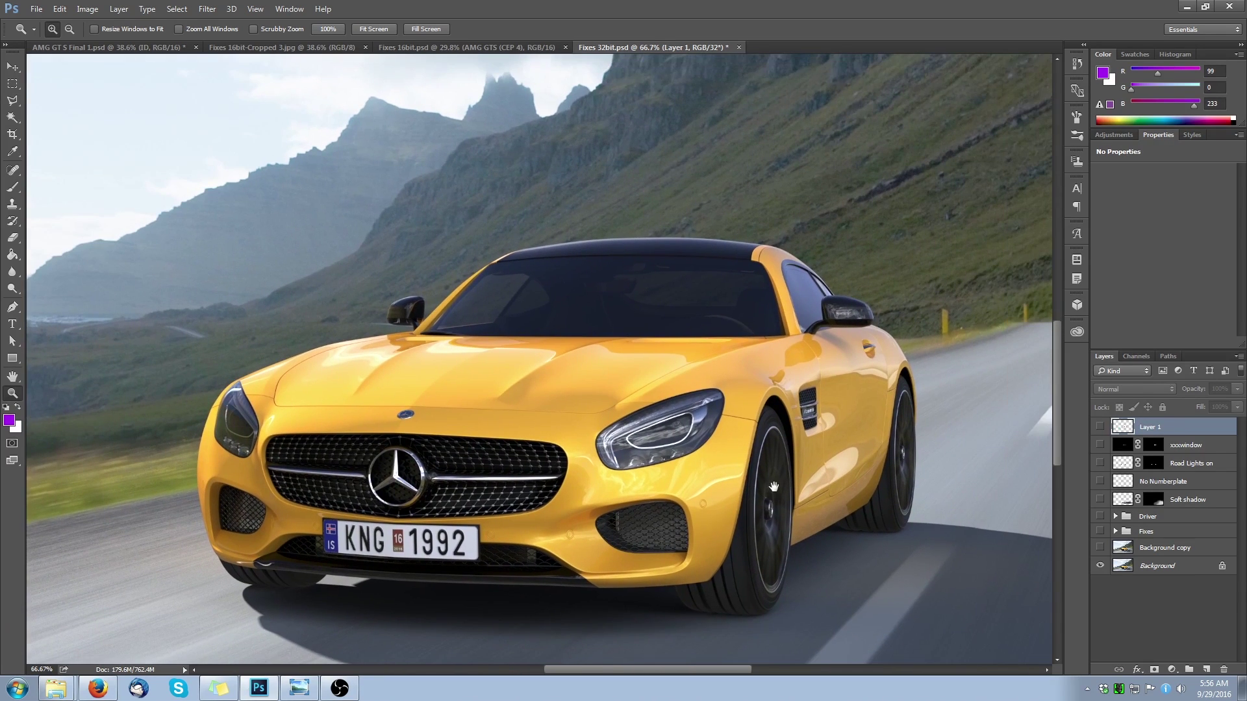
{"action": "left_click", "coordinate": [368, 30]}
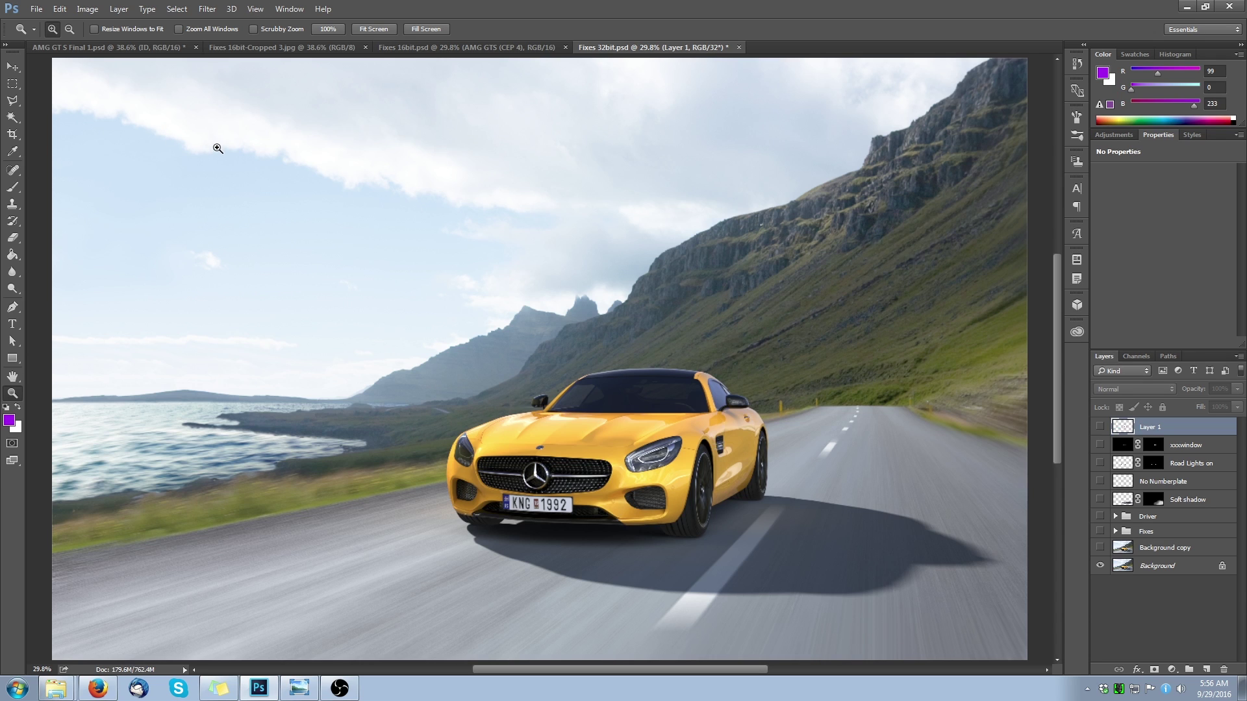
{"action": "left_click_drag", "start_coordinate": [613, 486], "coordinate": [647, 470]}
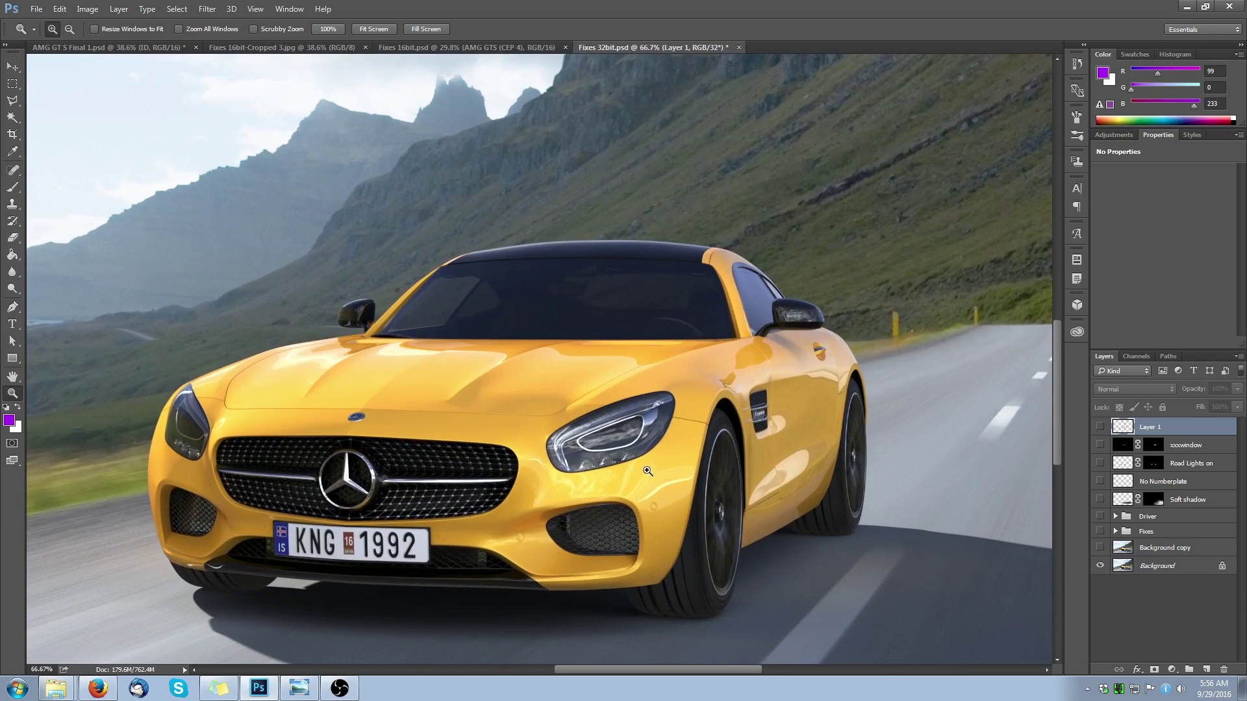
{"action": "left_click_drag", "start_coordinate": [731, 472], "coordinate": [801, 447]}
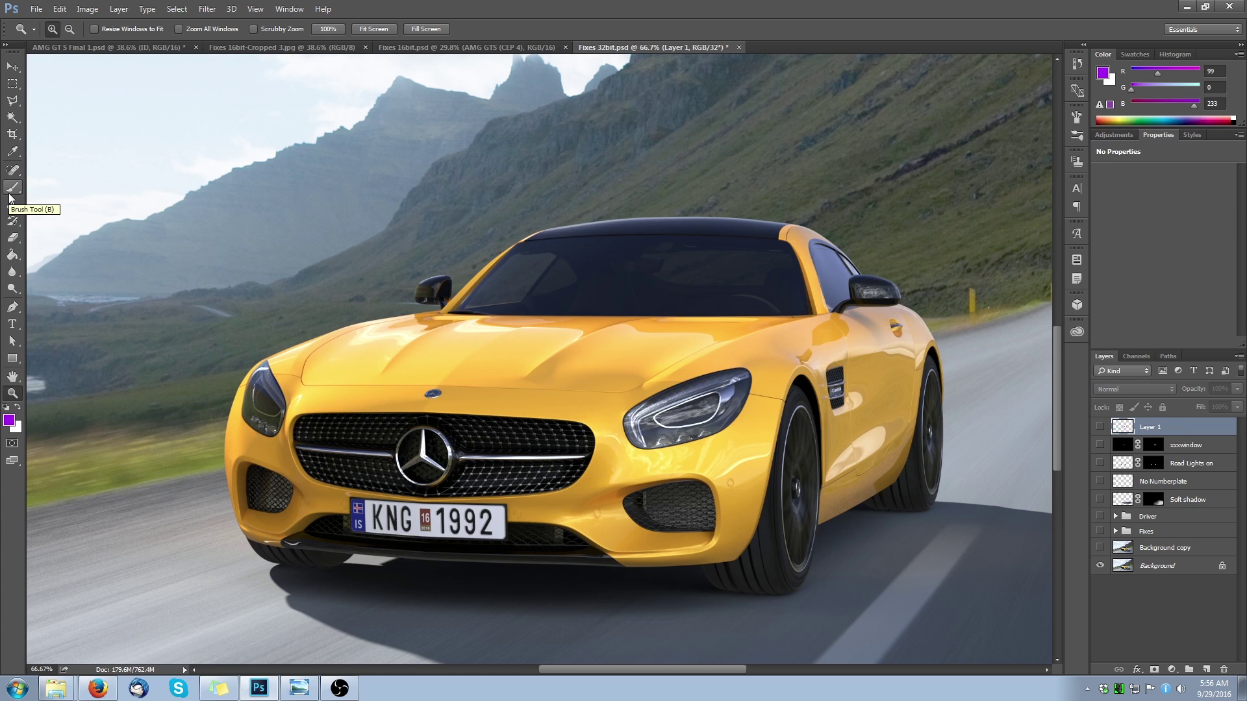
{"action": "left_click", "coordinate": [378, 30]}
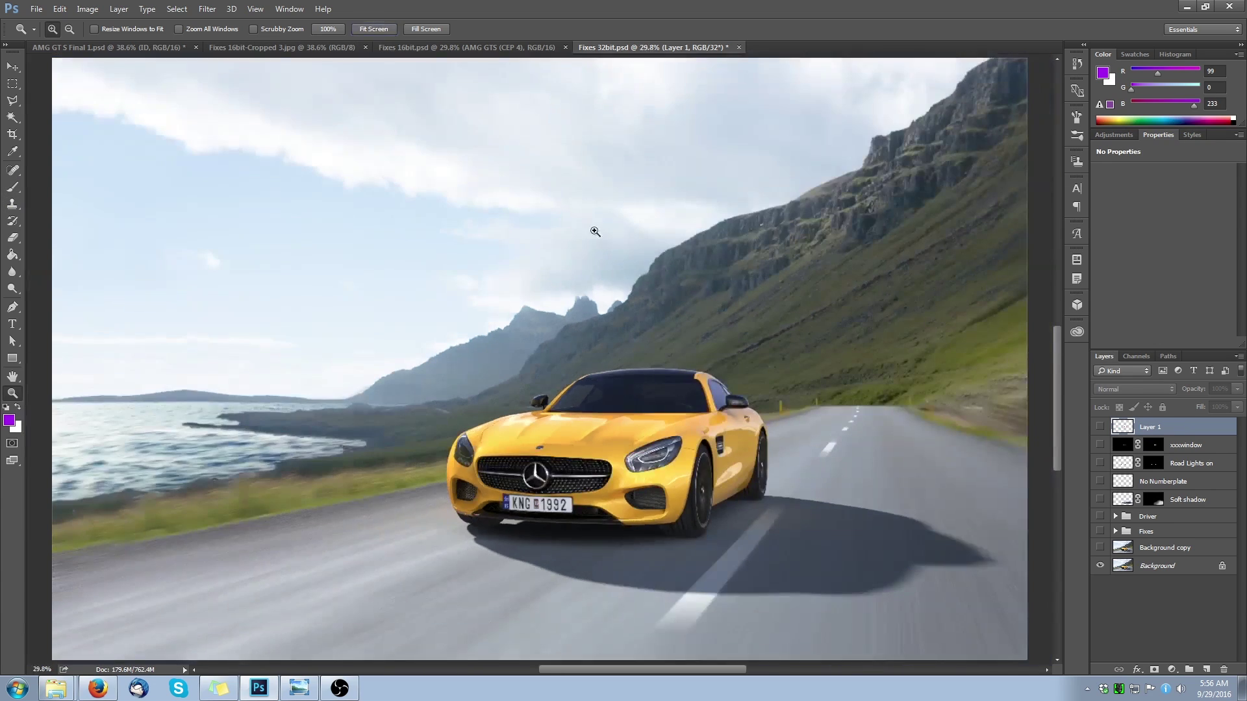
- Show the Layer 1 markup again and examine the marked areas on the car's front bumper, grille and headlights
{"action": "left_click", "coordinate": [1100, 426]}
{"action": "left_click", "coordinate": [554, 523]}
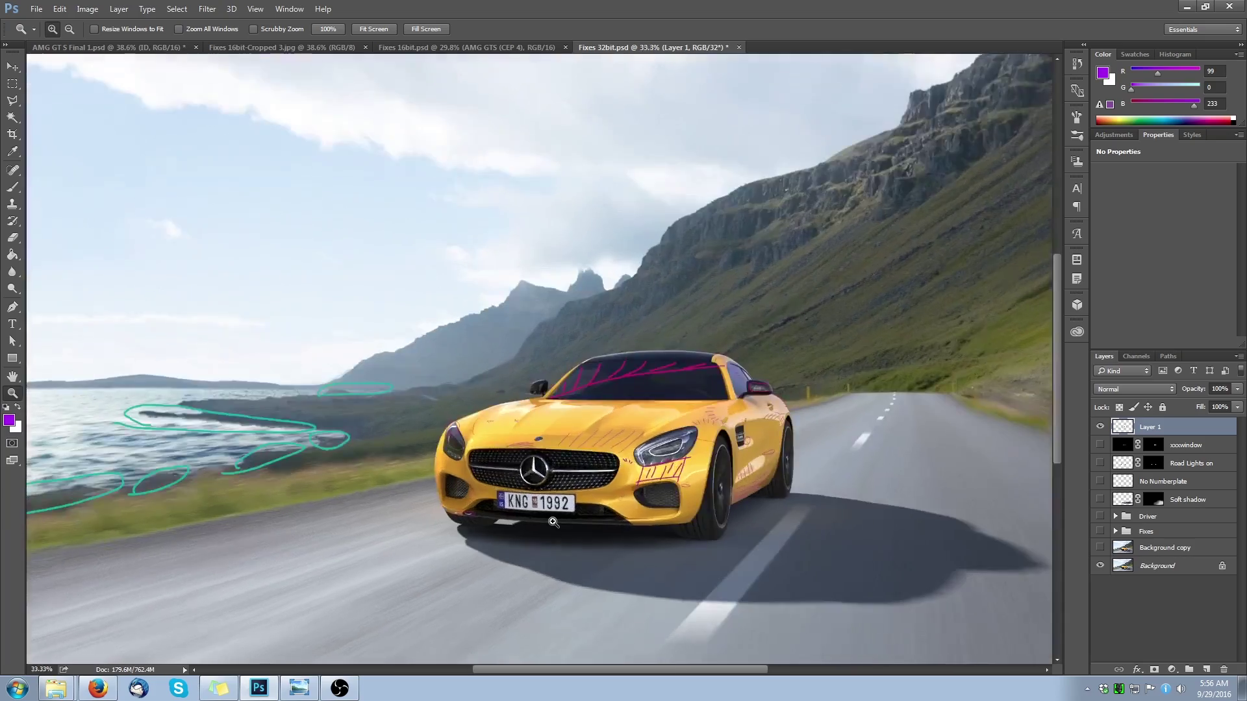
{"action": "left_click", "coordinate": [572, 522]}
{"action": "left_click", "coordinate": [611, 521]}
{"action": "left_click", "coordinate": [563, 518]}
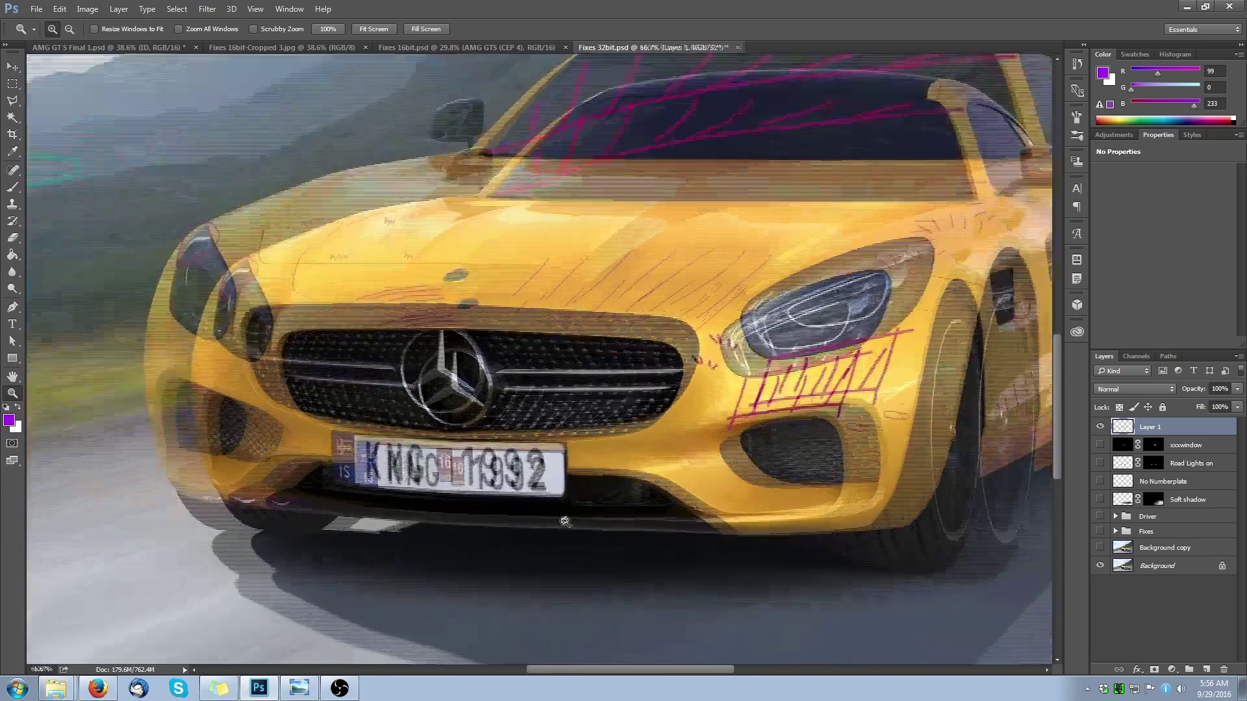
{"action": "left_click_drag", "start_coordinate": [541, 450], "coordinate": [555, 517]}
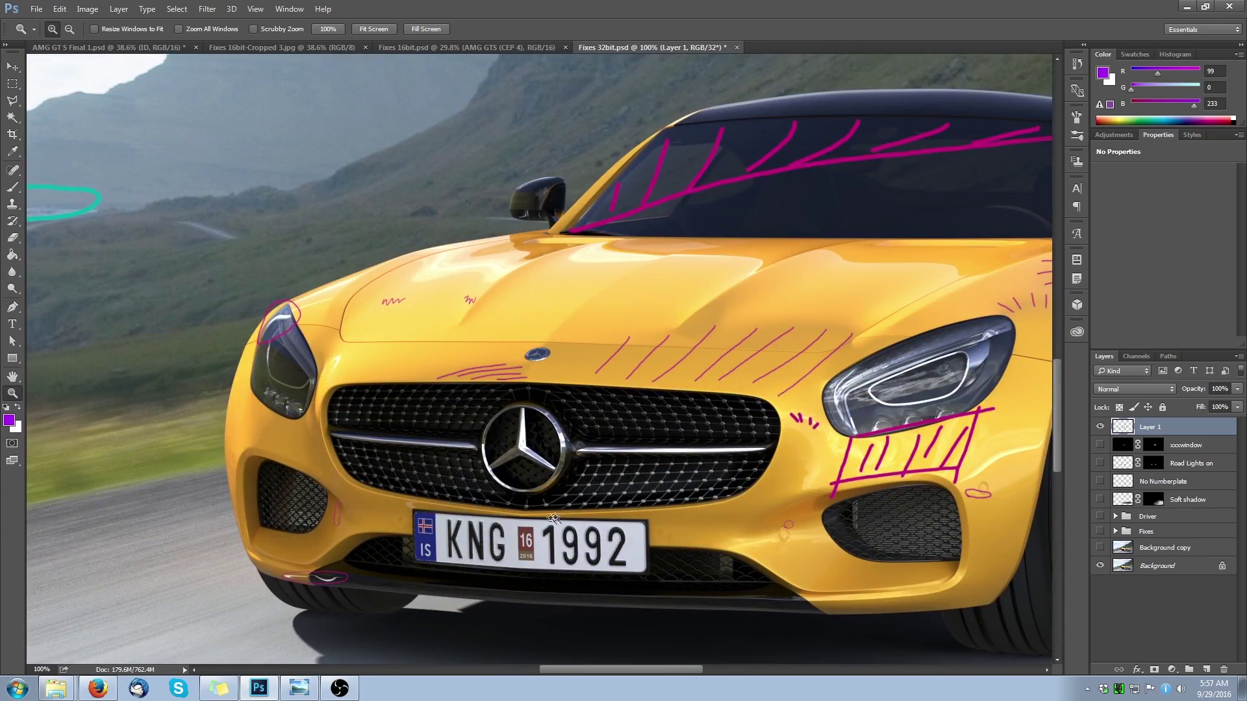
{"action": "left_click", "coordinate": [329, 597]}
{"action": "left_click", "coordinate": [239, 538], "text": "alt"}
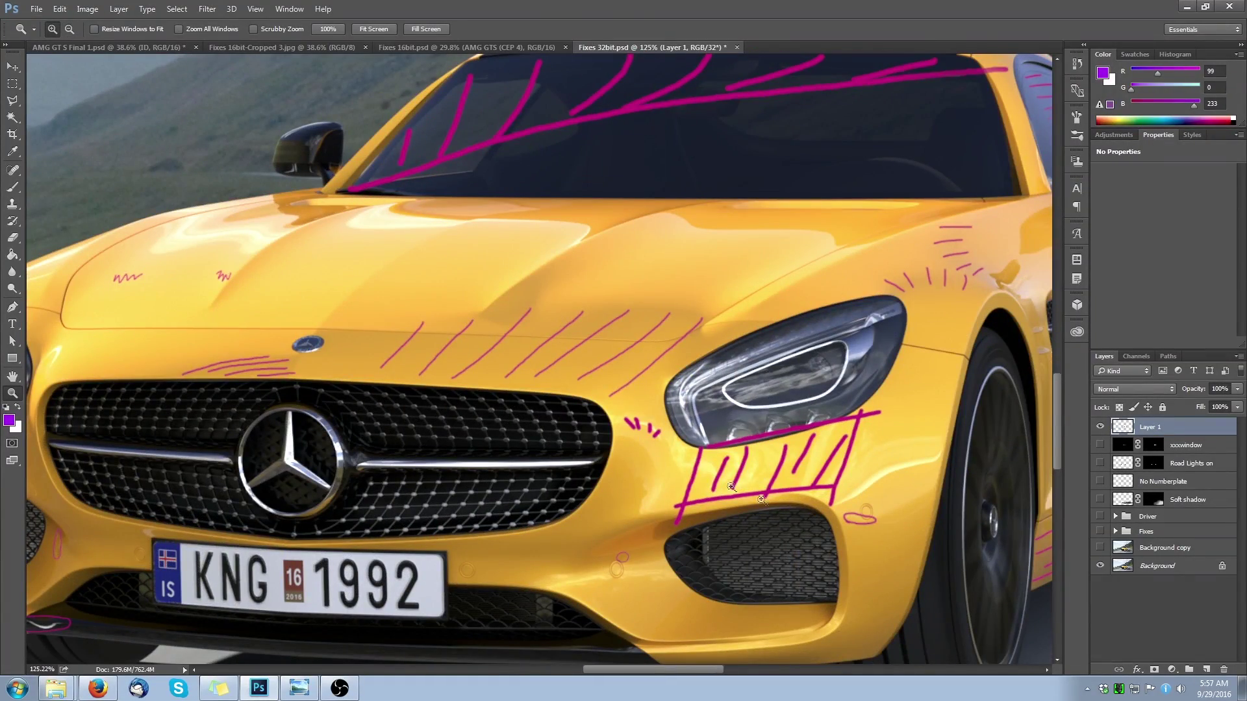
- Examine the marked reflections on the windshield, hood, mirror and side panels, comparing them with Layer 1 briefly hidden
{"action": "left_click_drag", "start_coordinate": [305, 428], "coordinate": [734, 506]}
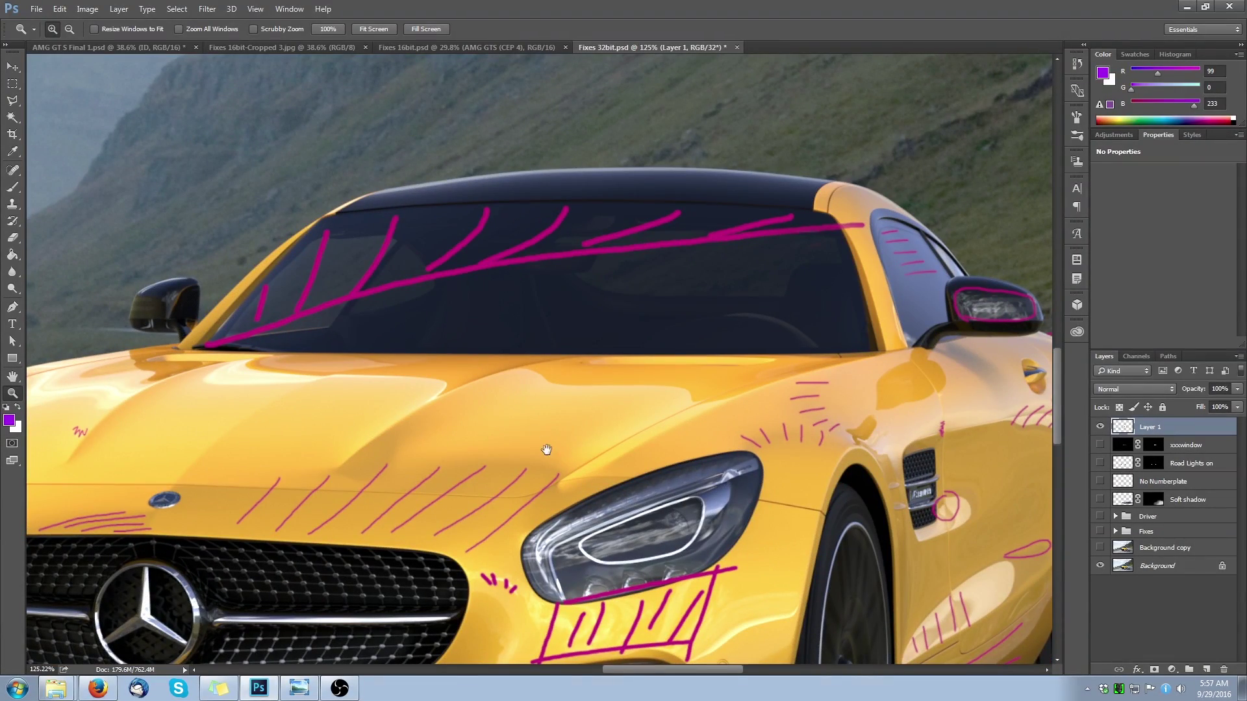
{"action": "left_click_drag", "start_coordinate": [545, 450], "coordinate": [504, 290]}
{"action": "left_click_drag", "start_coordinate": [861, 361], "coordinate": [760, 393]}
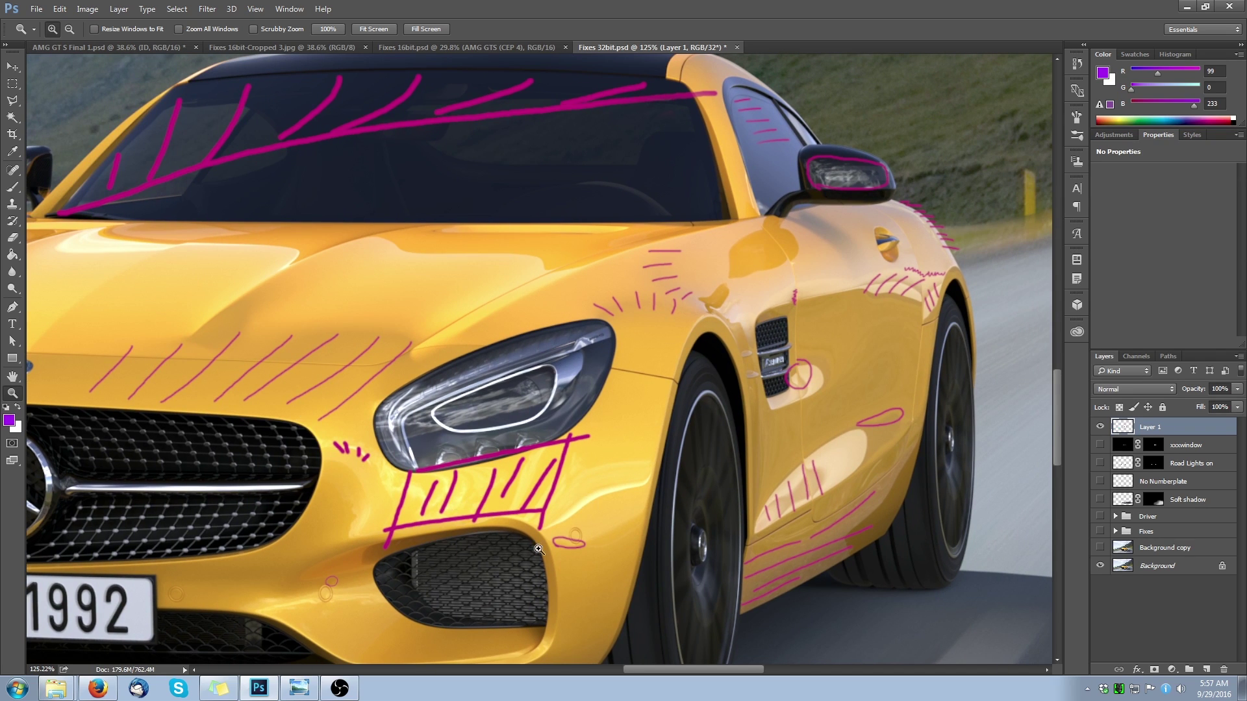
{"action": "scroll", "coordinate": [539, 550], "scroll_direction": "right", "scroll_amount": 5}
{"action": "scroll", "coordinate": [608, 376], "scroll_direction": "down", "scroll_amount": 2}
{"action": "scroll", "coordinate": [583, 367], "scroll_direction": "up", "scroll_amount": 1}
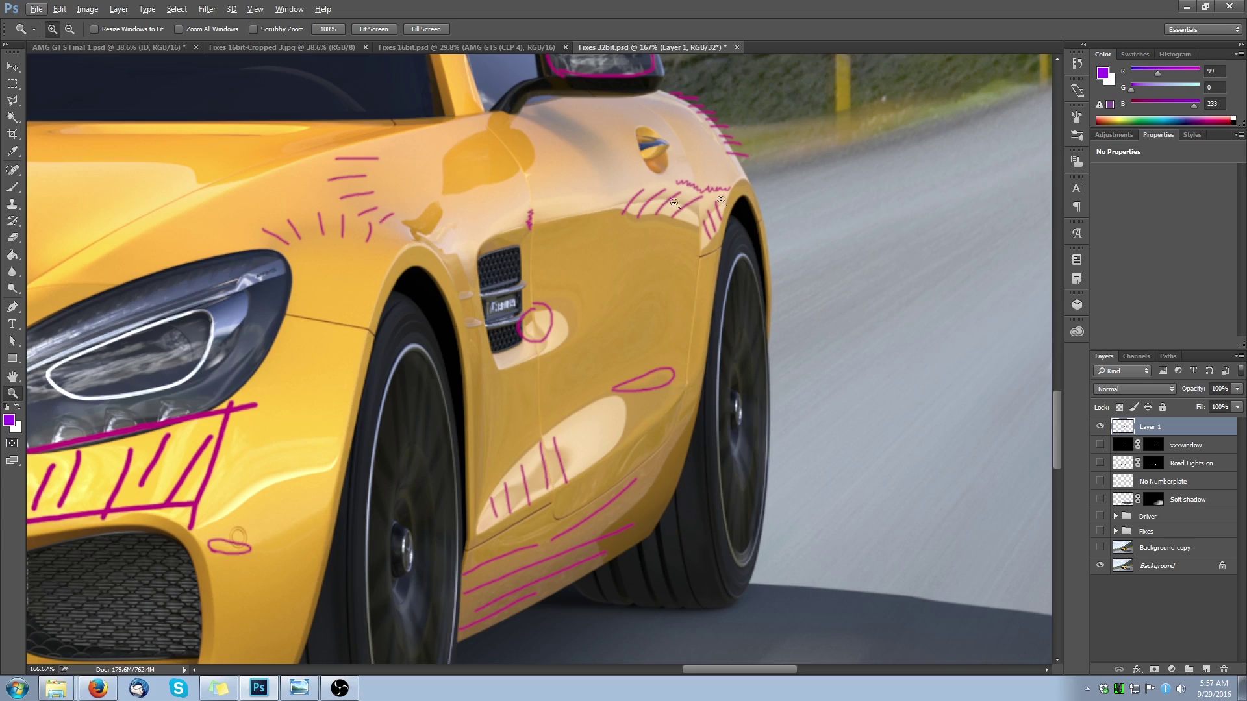
{"action": "scroll", "coordinate": [591, 370], "scroll_direction": "down", "scroll_amount": 3}
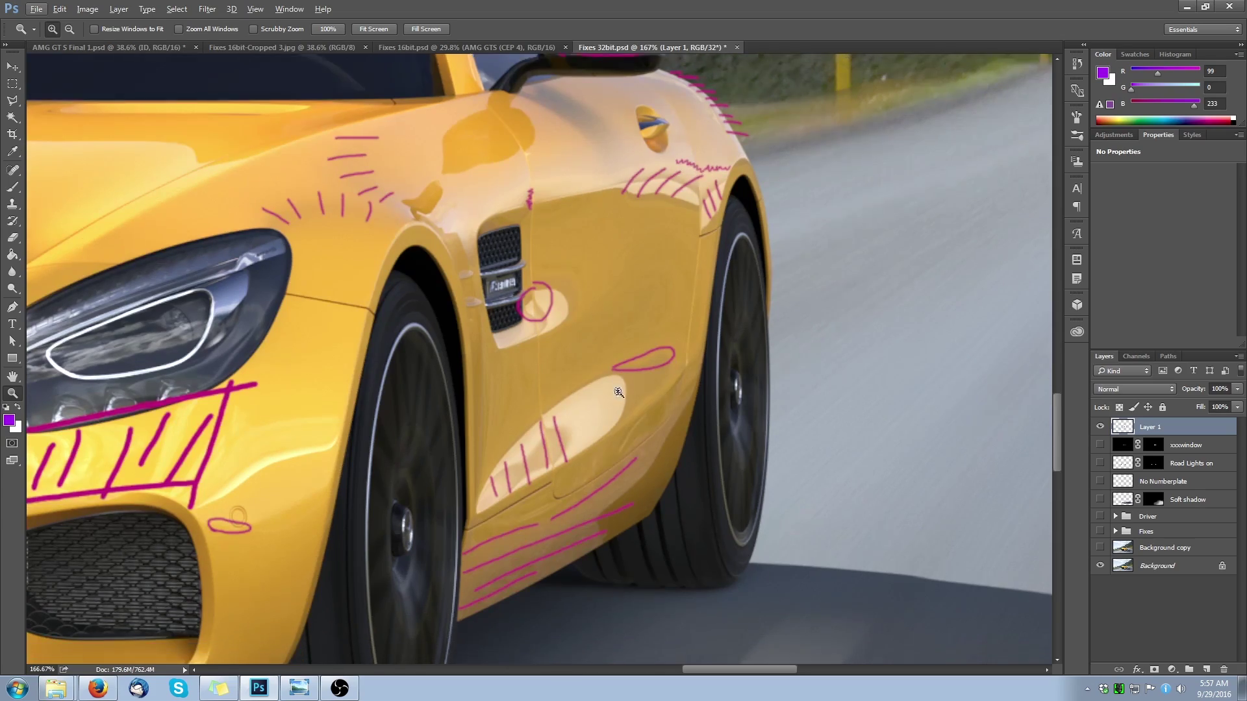
{"action": "scroll", "coordinate": [643, 391], "scroll_direction": "up", "scroll_amount": 10}
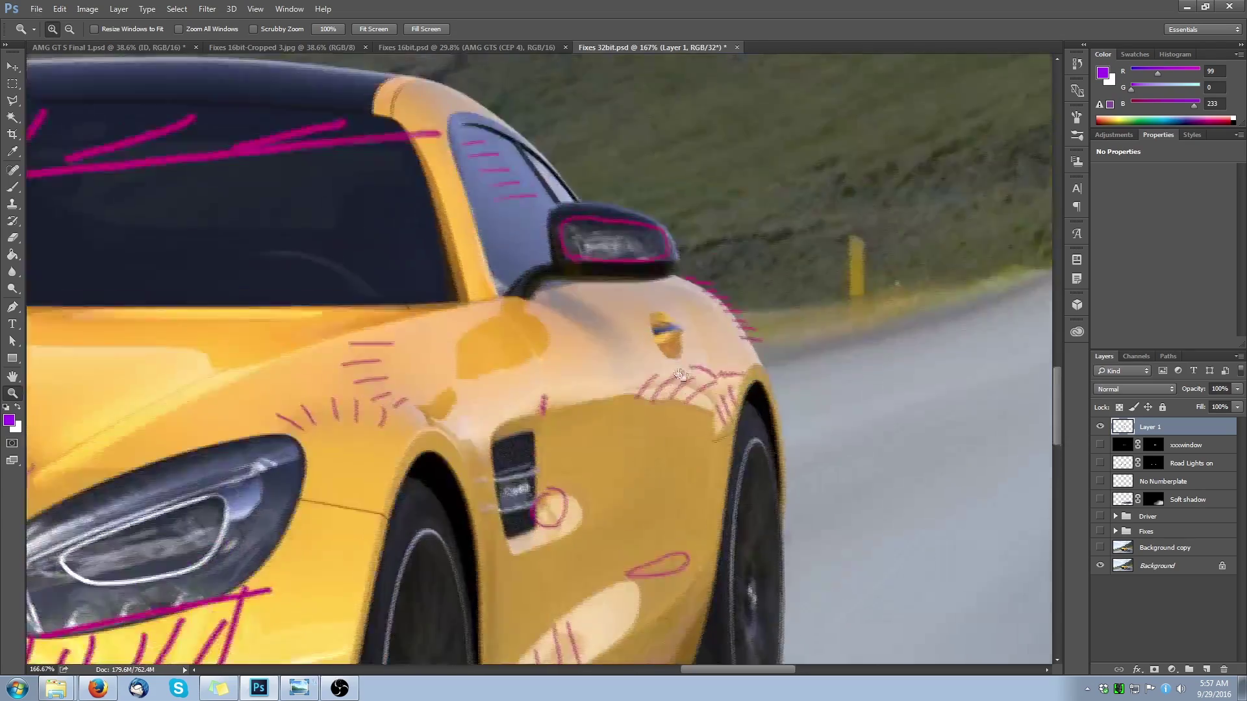
{"action": "left_click_drag", "start_coordinate": [680, 375], "coordinate": [931, 452]}
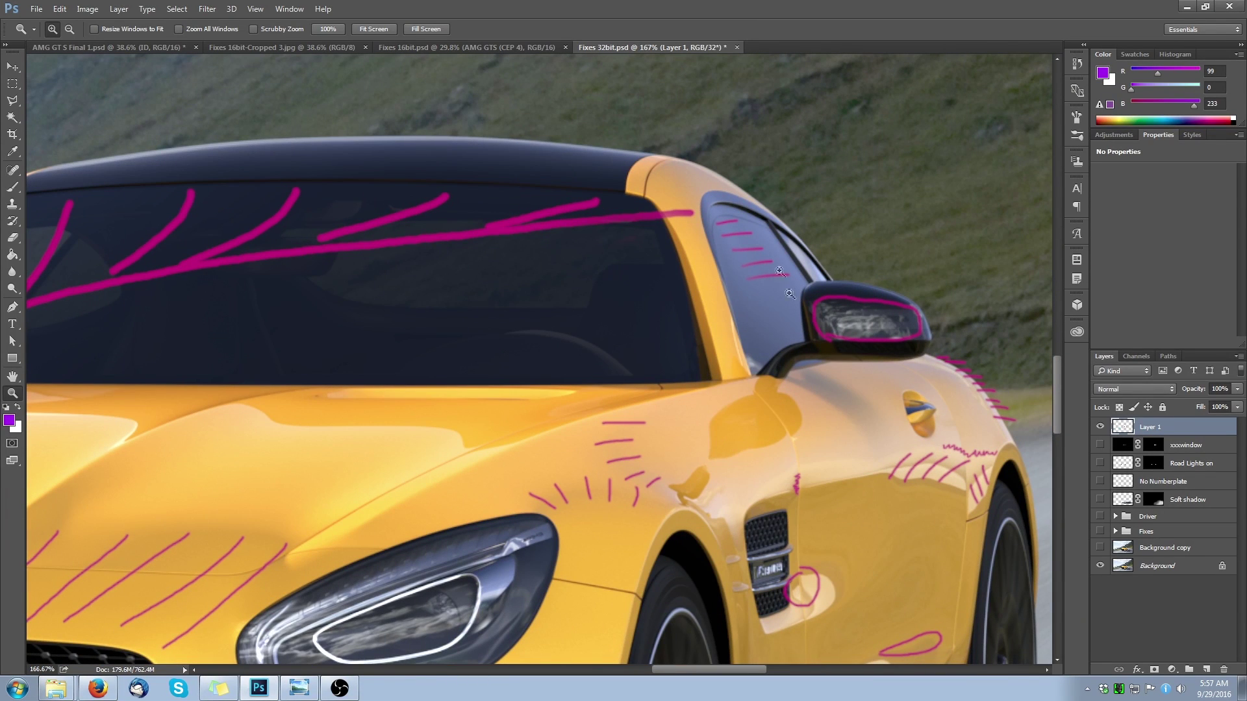
{"action": "left_click", "coordinate": [1098, 428]}
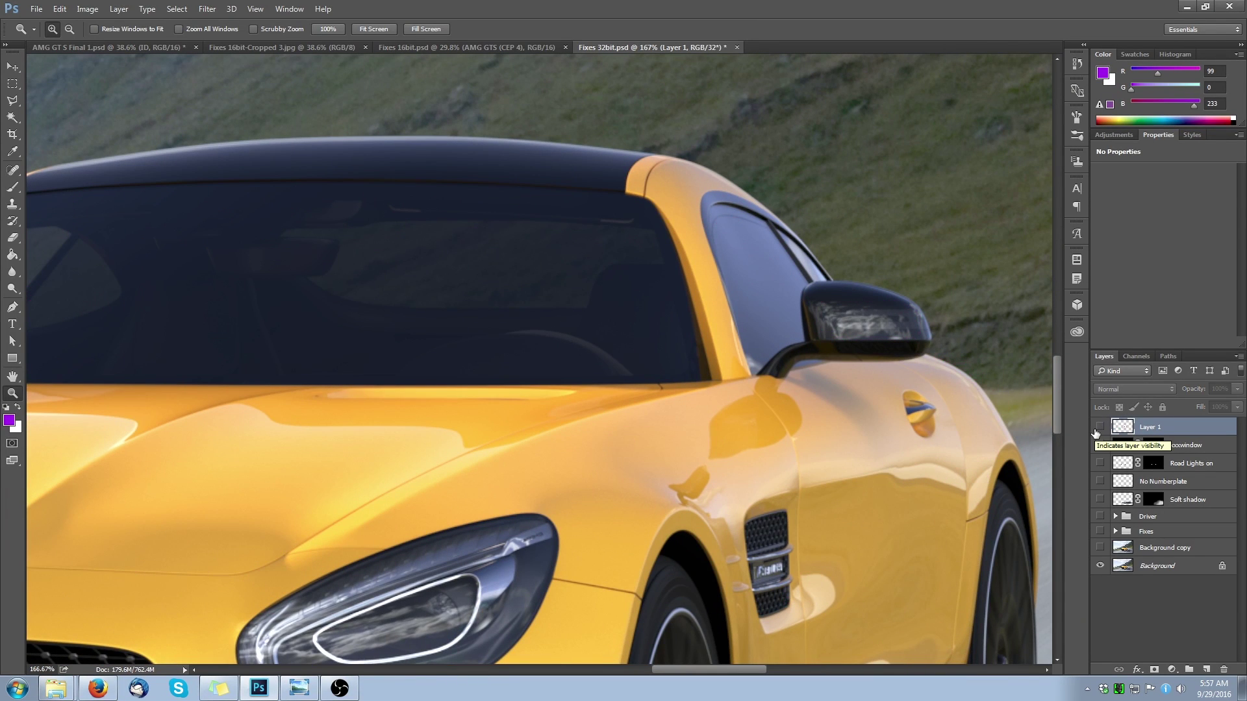
{"action": "left_click", "coordinate": [1098, 428]}
- Examine the green-marked areas along the shoreline and the rocks beside the road
{"action": "scroll", "coordinate": [907, 348], "scroll_direction": "down", "scroll_amount": 5}
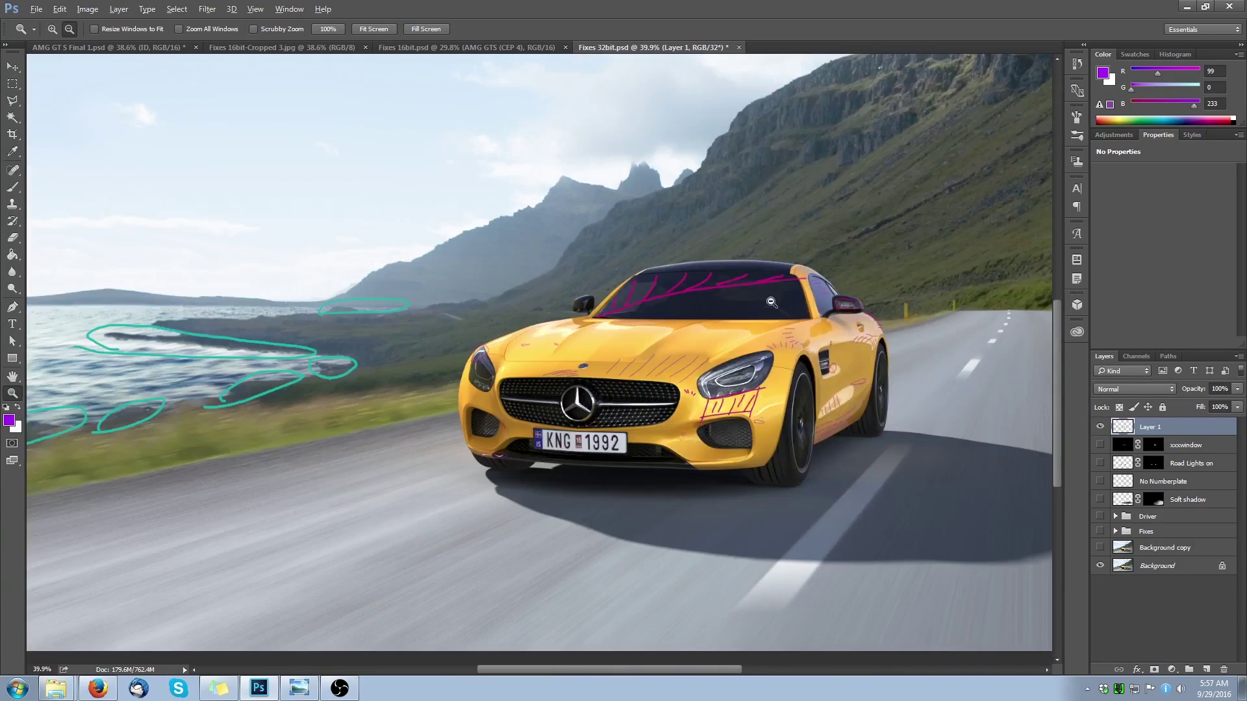
{"action": "scroll", "coordinate": [367, 356], "scroll_direction": "up", "scroll_amount": 3}
{"action": "left_click_drag", "start_coordinate": [331, 364], "coordinate": [732, 395]}
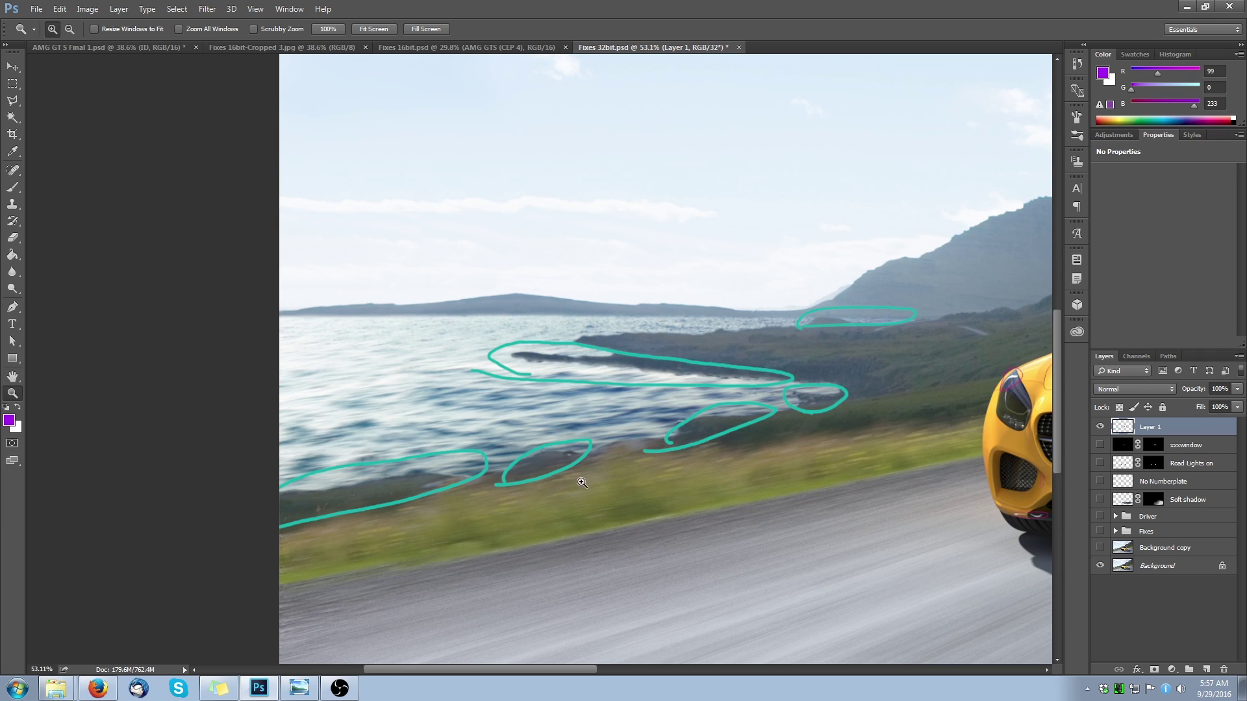
{"action": "scroll", "coordinate": [548, 468], "scroll_direction": "up", "scroll_amount": 1}
{"action": "scroll", "coordinate": [492, 479], "scroll_direction": "down", "scroll_amount": 3}
{"action": "left_click_drag", "start_coordinate": [811, 479], "coordinate": [698, 489]}
{"action": "scroll", "coordinate": [159, 501], "scroll_direction": "up", "scroll_amount": 3}
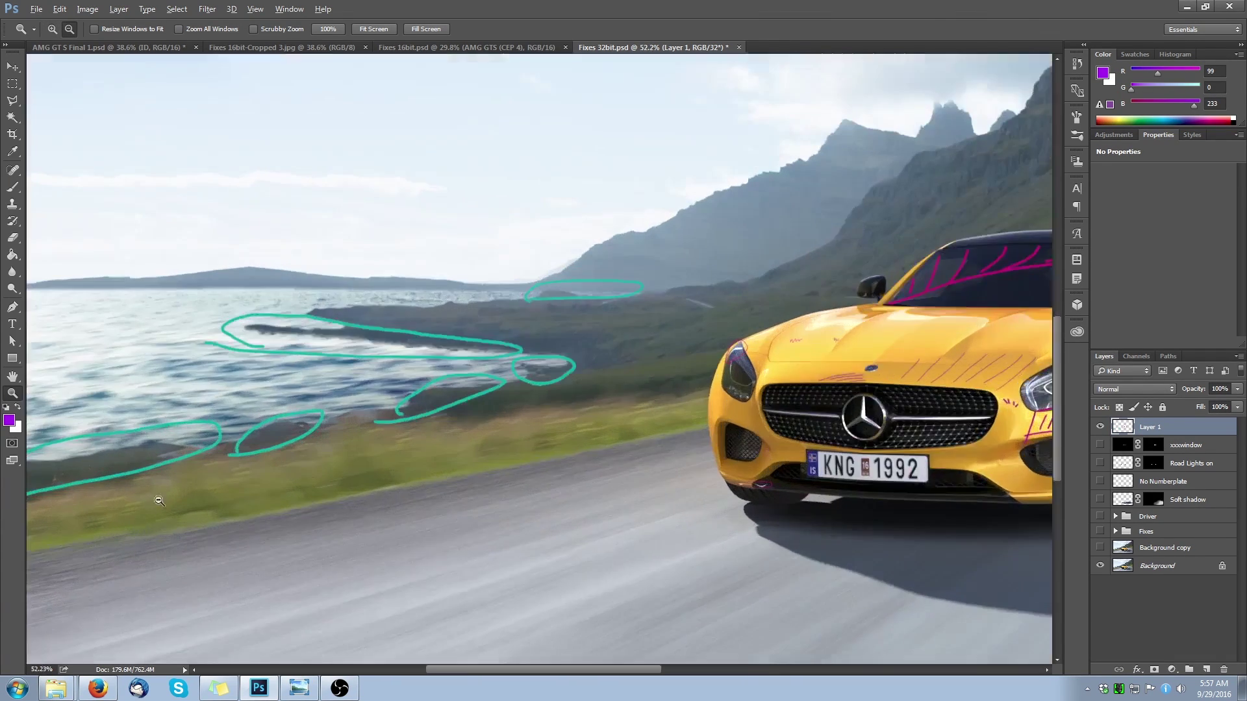
{"action": "scroll", "coordinate": [159, 500], "scroll_direction": "up", "scroll_amount": 2}
{"action": "left_click_drag", "start_coordinate": [188, 465], "coordinate": [253, 517]}
{"action": "left_click_drag", "start_coordinate": [779, 412], "coordinate": [991, 357]}
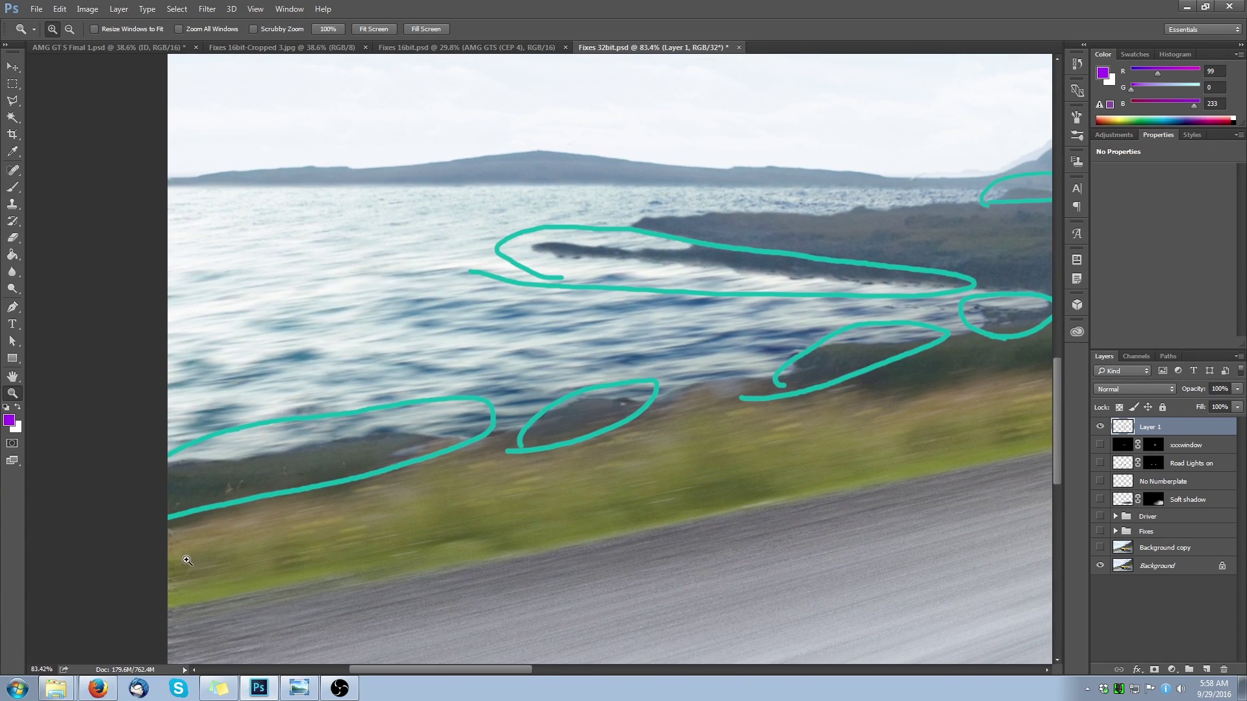
{"action": "left_click_drag", "start_coordinate": [903, 388], "coordinate": [601, 451]}
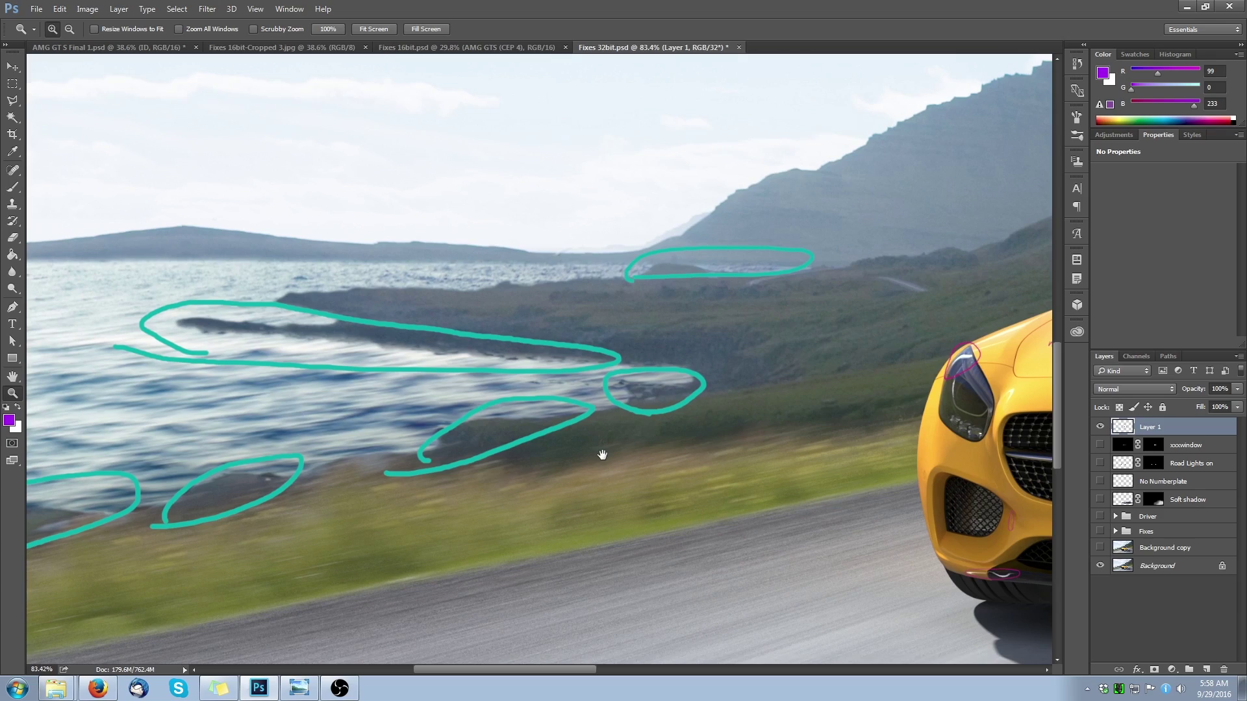
- Examine the marked rocks and the distant coastline by the sea, and return to the full image
{"action": "left_click_drag", "start_coordinate": [422, 542], "coordinate": [785, 487]}
{"action": "left_click_drag", "start_coordinate": [771, 422], "coordinate": [783, 460]}
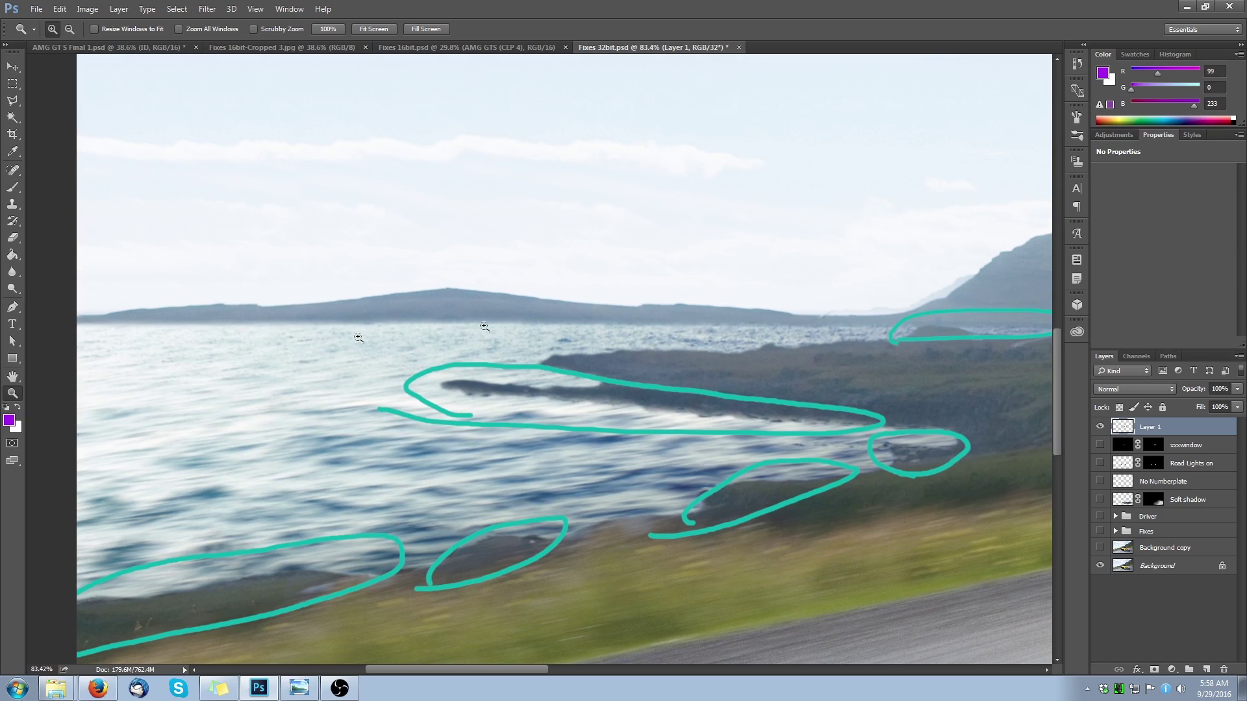
{"action": "left_click_drag", "start_coordinate": [751, 461], "coordinate": [346, 492]}
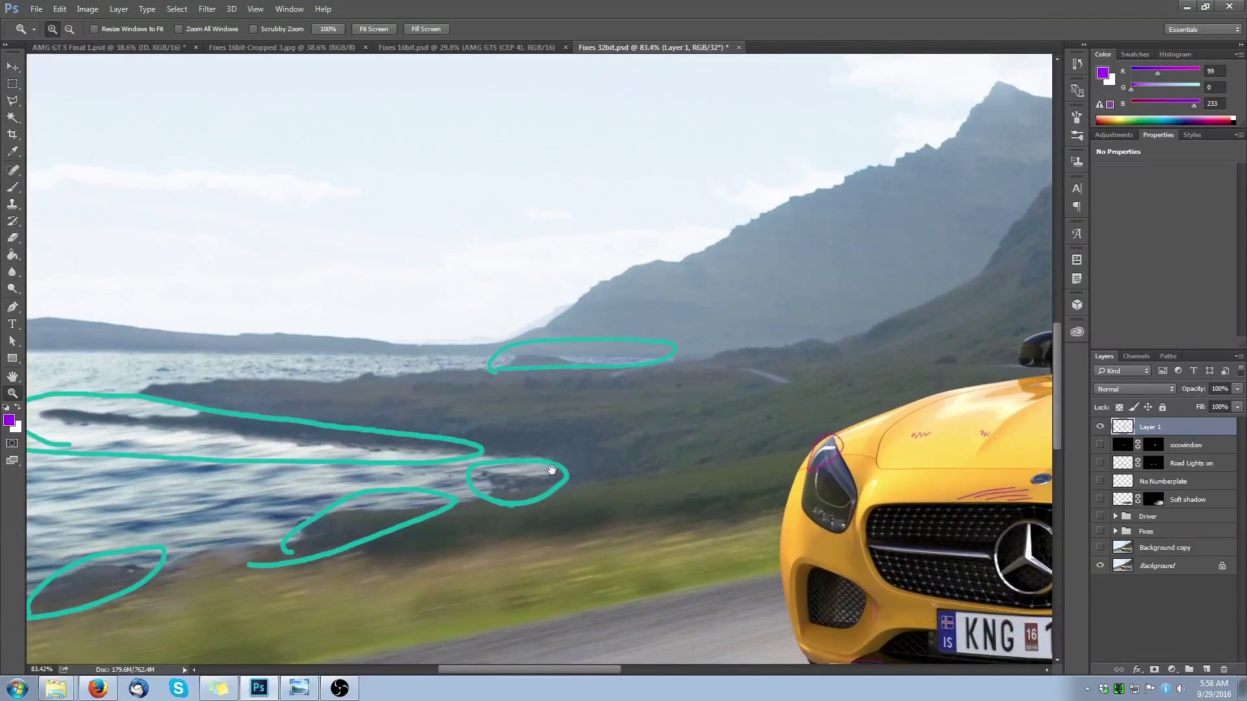
{"action": "left_click", "coordinate": [374, 29]}
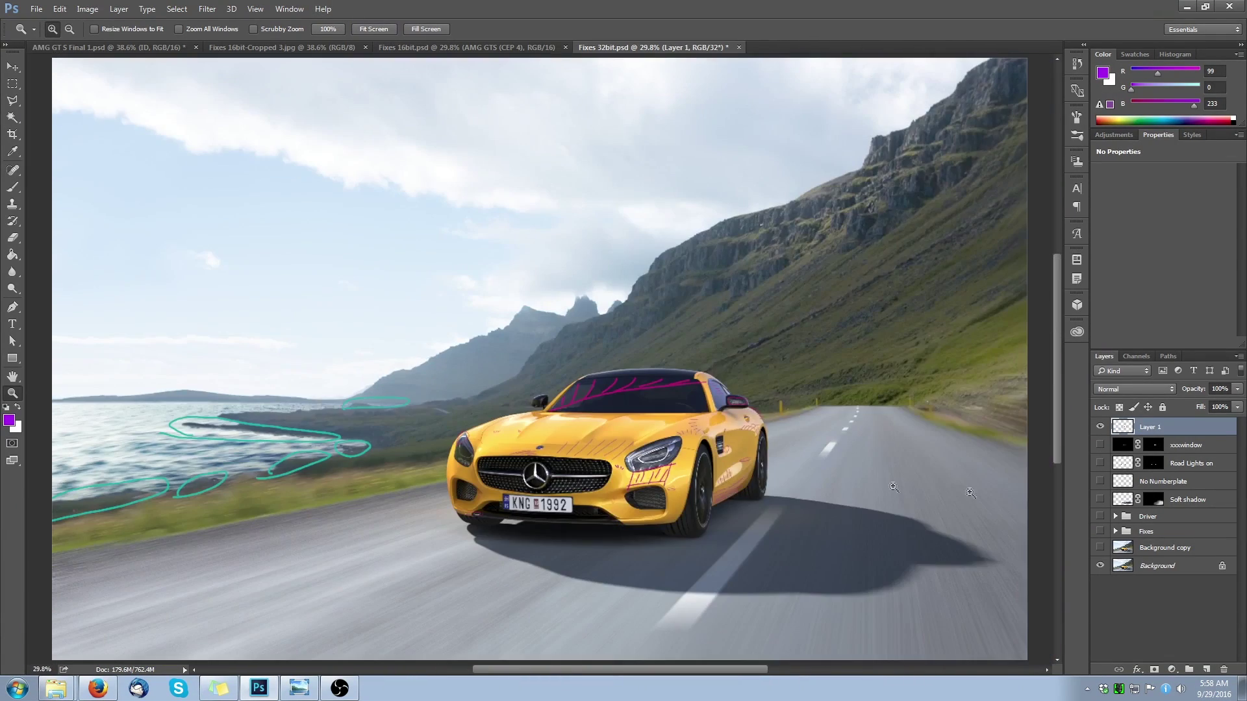
- Hide the Layer 1 markup and compare the car up close with and without it
{"action": "left_click", "coordinate": [1100, 427]}
{"action": "left_click", "coordinate": [1102, 428]}
{"action": "left_click", "coordinate": [1100, 428]}
{"action": "left_click", "coordinate": [670, 545]}
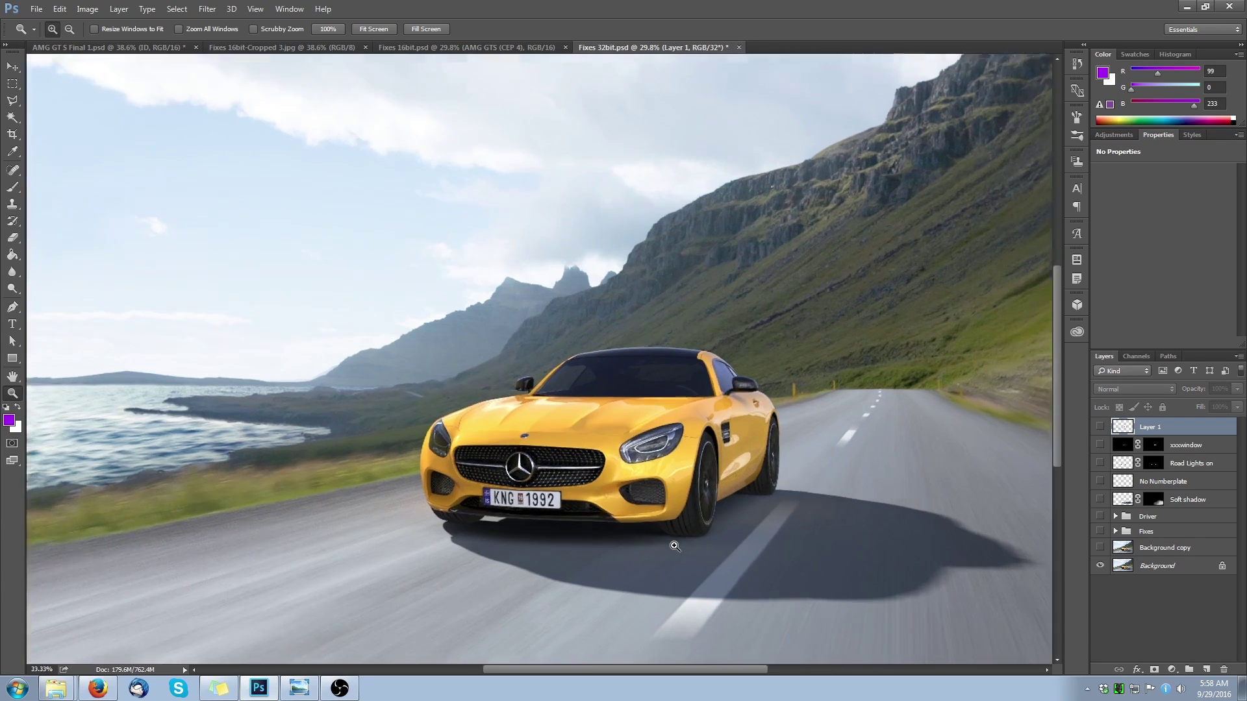
{"action": "left_click", "coordinate": [675, 516]}
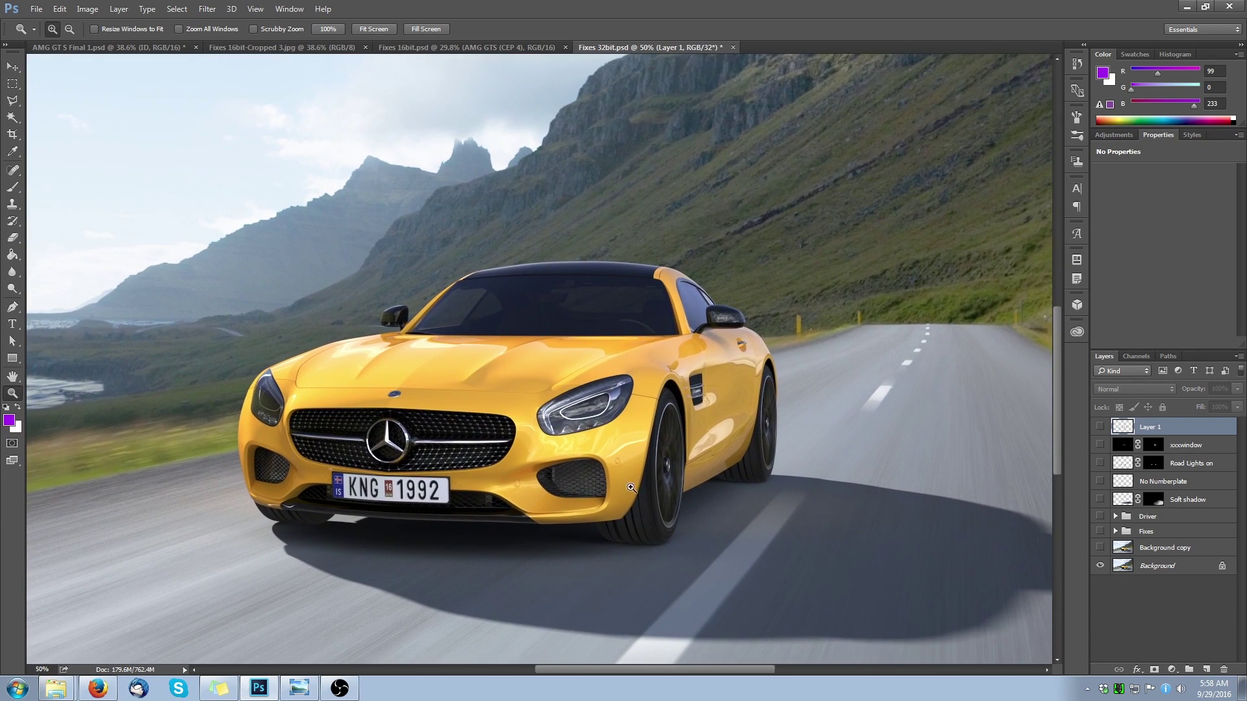
{"action": "left_click", "coordinate": [624, 489]}
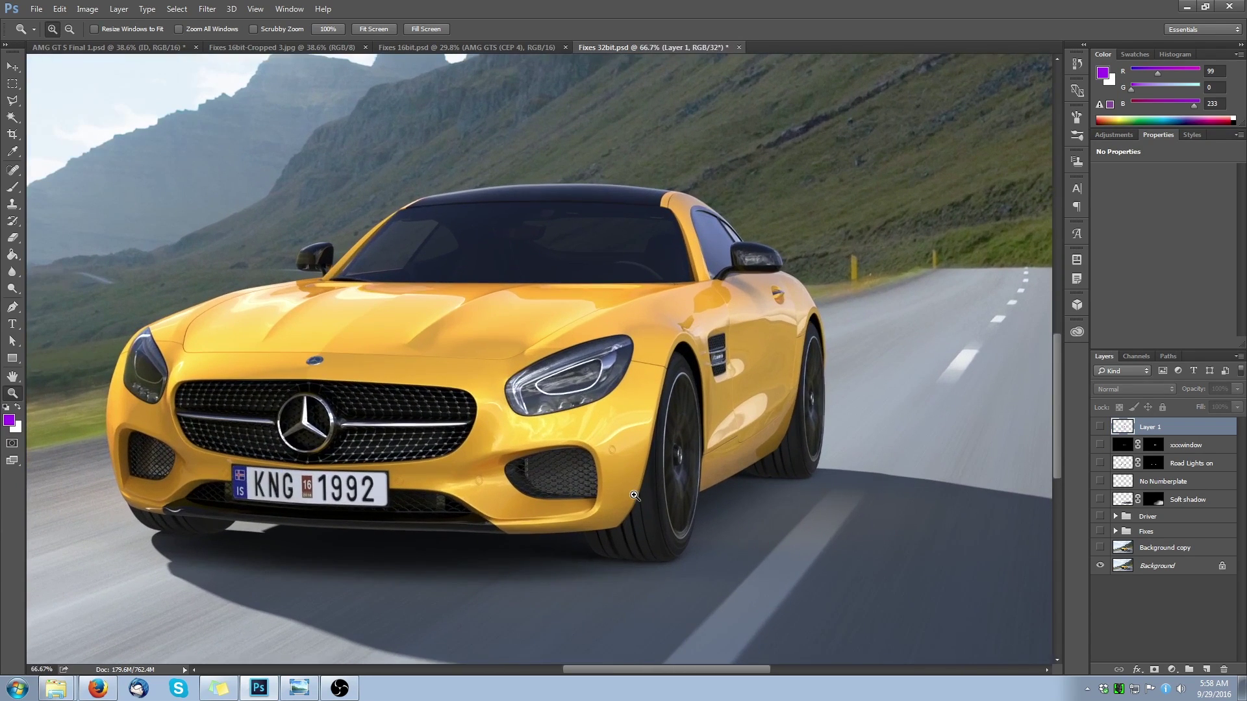
{"action": "left_click", "coordinate": [1100, 426]}
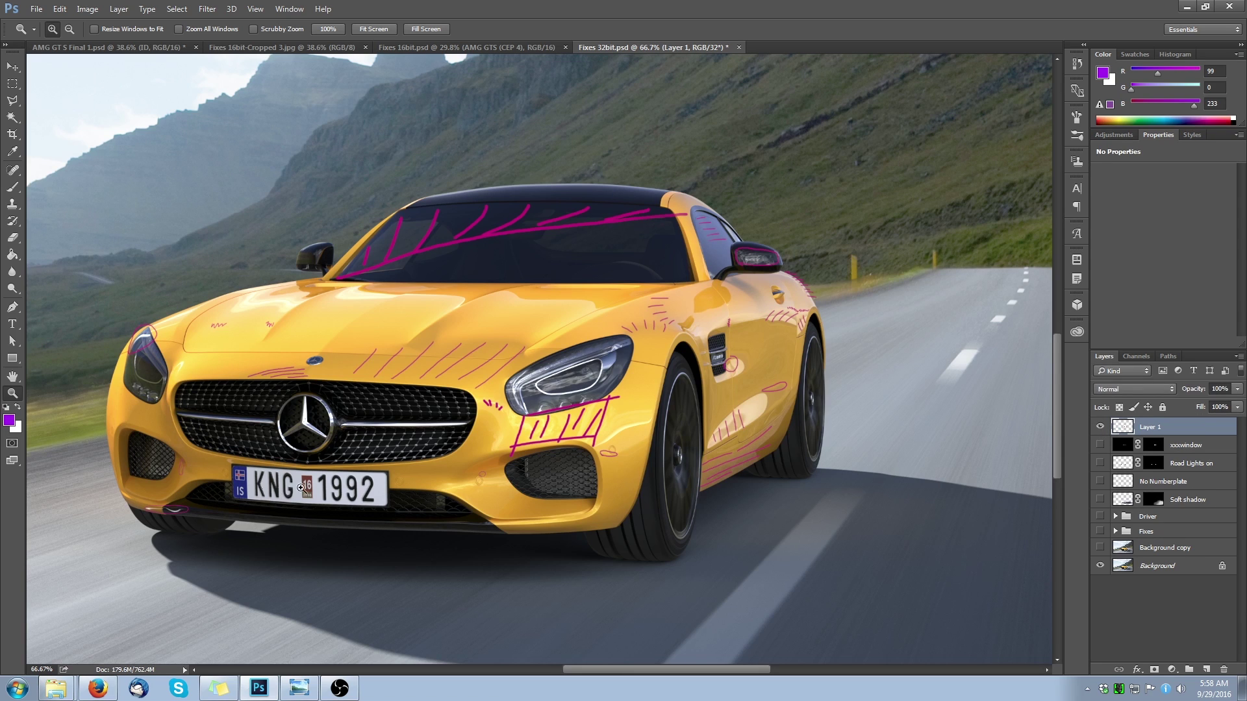
{"action": "left_click", "coordinate": [1100, 427]}
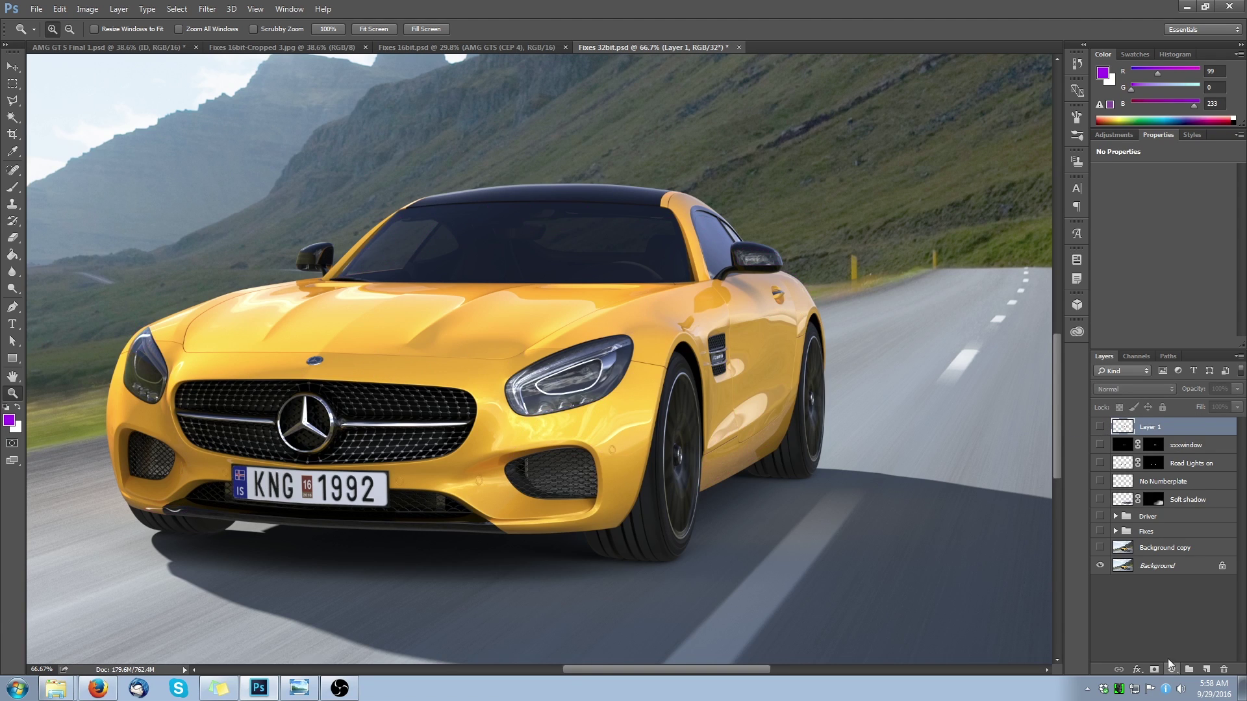
{"action": "mouse_move", "coordinate": [585, 436]}
{"action": "left_mouse_down"}
{"action": "mouse_move", "coordinate": [670, 485]}
{"action": "mouse_move", "coordinate": [609, 443]}
{"action": "mouse_move", "coordinate": [630, 436]}
{"action": "left_mouse_up"}
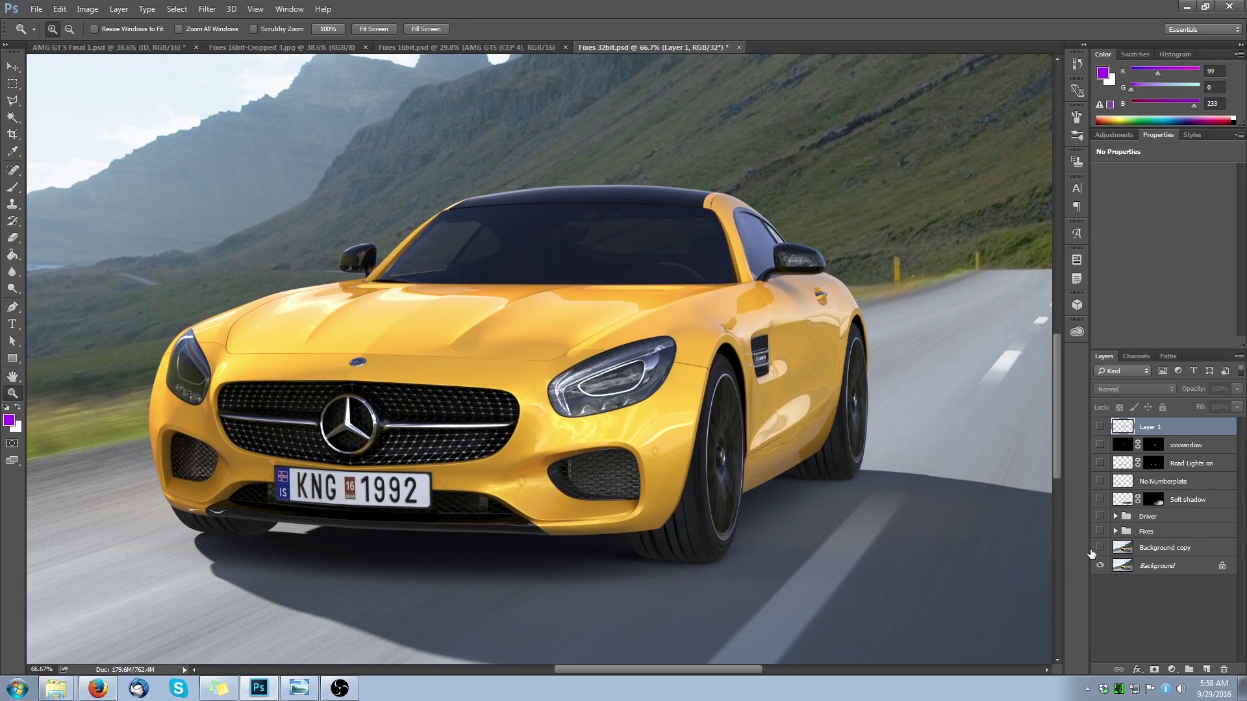
- Show the Background copy layer and compare the reflections on the car's door and side panels with and without it
{"action": "left_click", "coordinate": [873, 403]}
{"action": "left_click", "coordinate": [873, 403]}
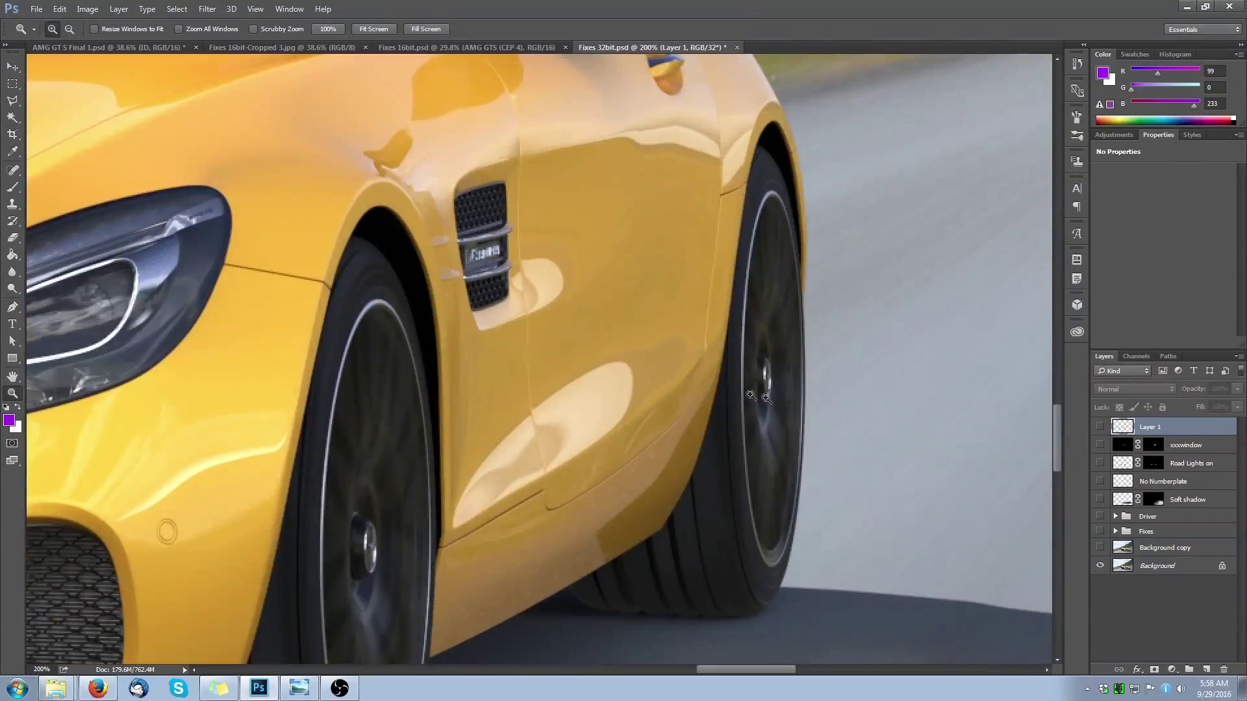
{"action": "left_click_drag", "start_coordinate": [725, 386], "coordinate": [823, 434]}
{"action": "scroll", "coordinate": [748, 392], "scroll_direction": "down", "scroll_amount": 2}
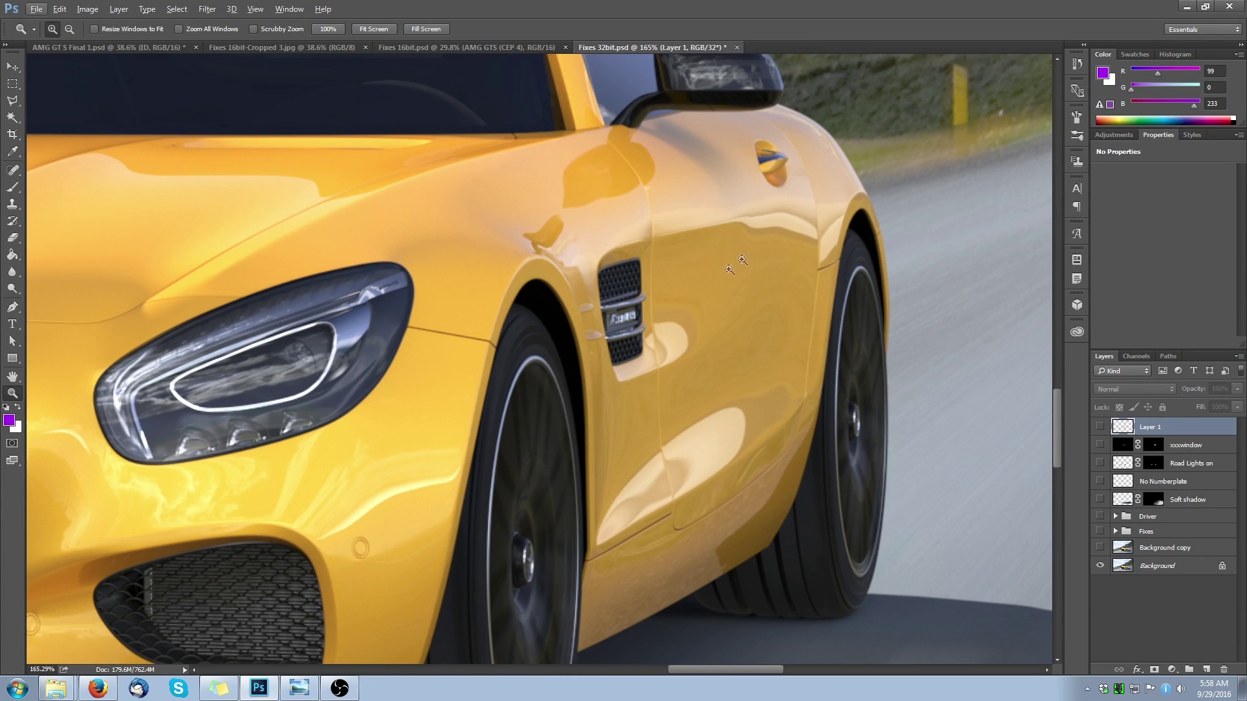
{"action": "left_click", "coordinate": [1098, 550]}
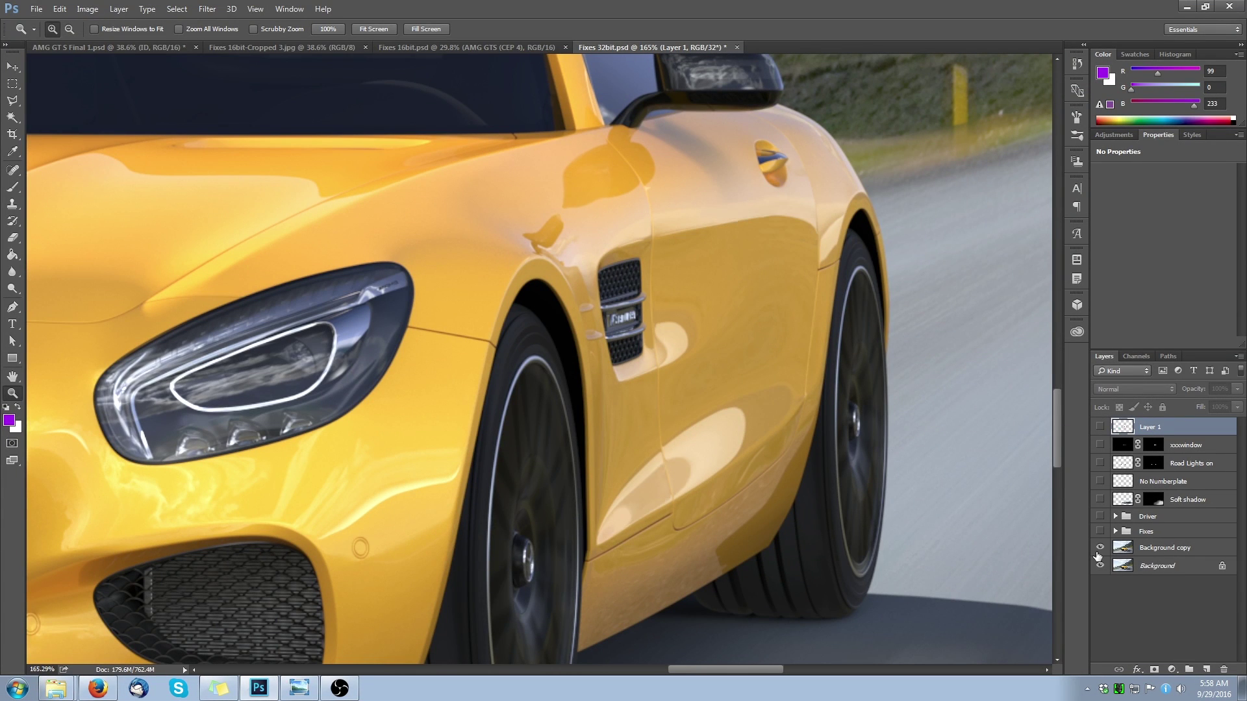
{"action": "left_click", "coordinate": [1098, 549]}
{"action": "left_click", "coordinate": [1099, 549]}
{"action": "key", "text": "ctrl+minus"}
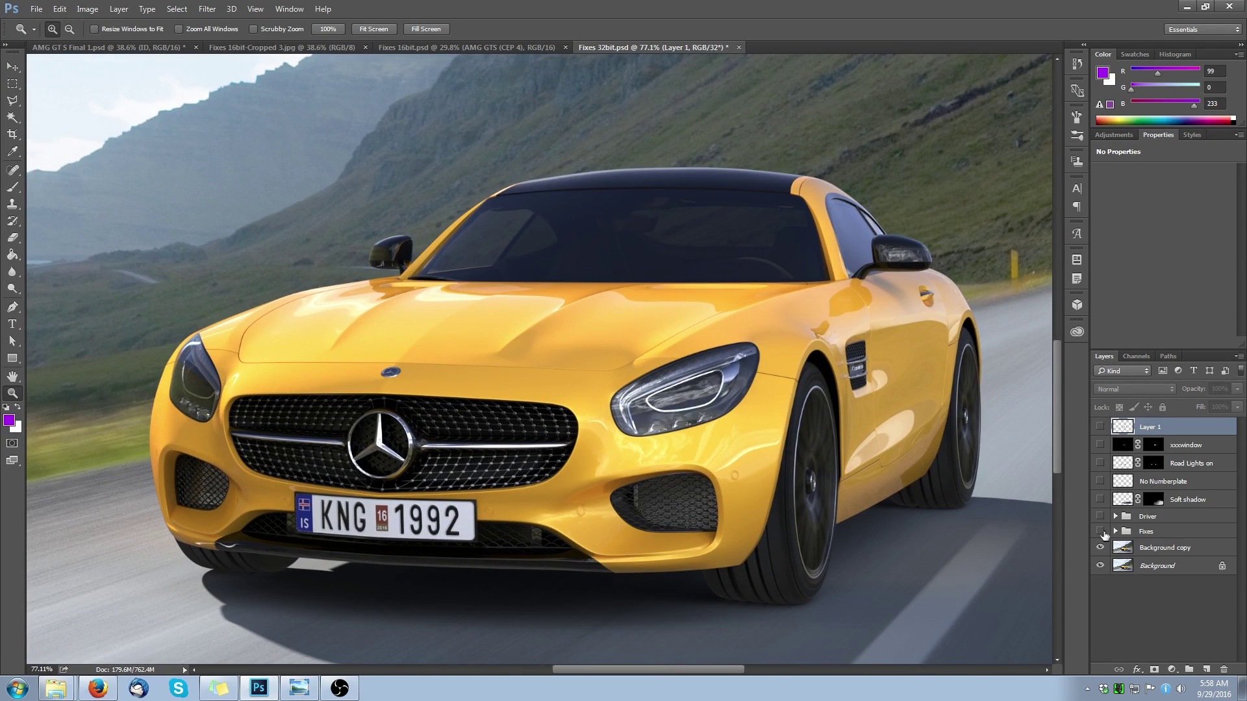
- Show the Fixes group and compare the car's bodywork with and without it
{"action": "left_click", "coordinate": [1100, 533]}
{"action": "left_click", "coordinate": [1099, 532]}
{"action": "left_click", "coordinate": [1100, 532]}
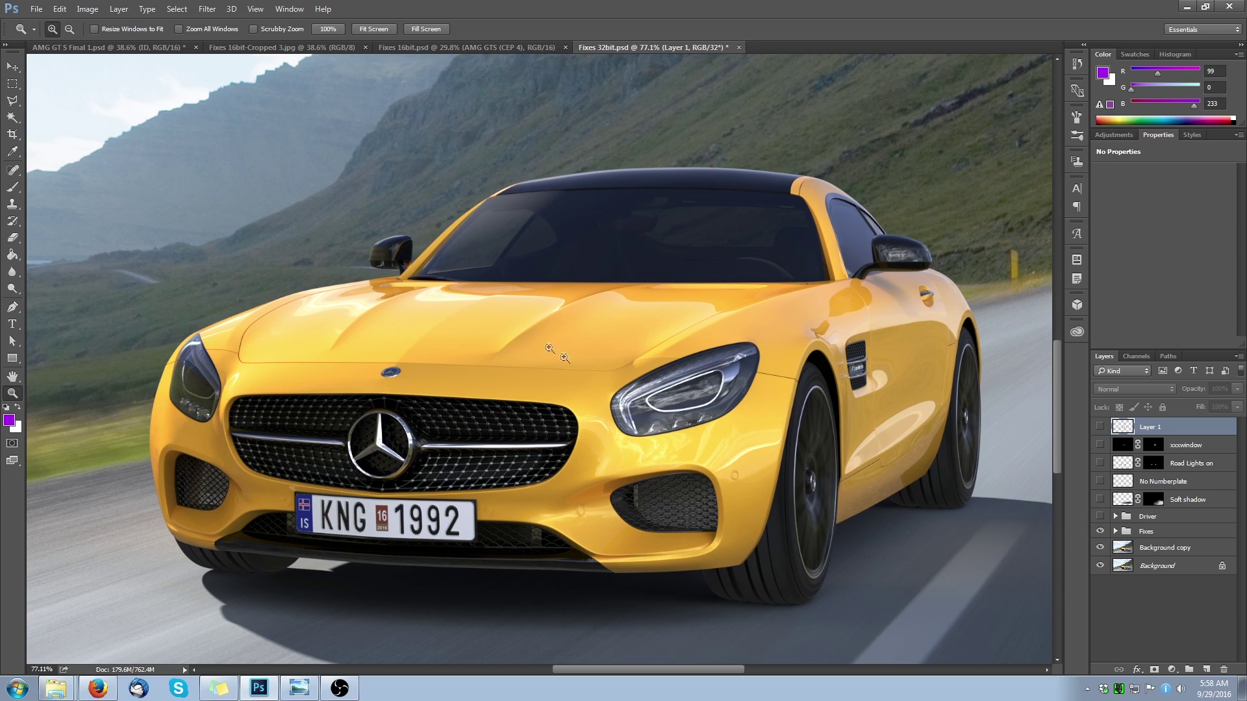
{"action": "left_click", "coordinate": [1099, 533]}
{"action": "left_click", "coordinate": [1099, 533]}
{"action": "left_click", "coordinate": [1099, 532]}
{"action": "left_click", "coordinate": [1099, 532]}
{"action": "left_click", "coordinate": [1099, 532]}
- Examine the retouched door and side panels up close, and show the Driver group
{"action": "left_click", "coordinate": [935, 446]}
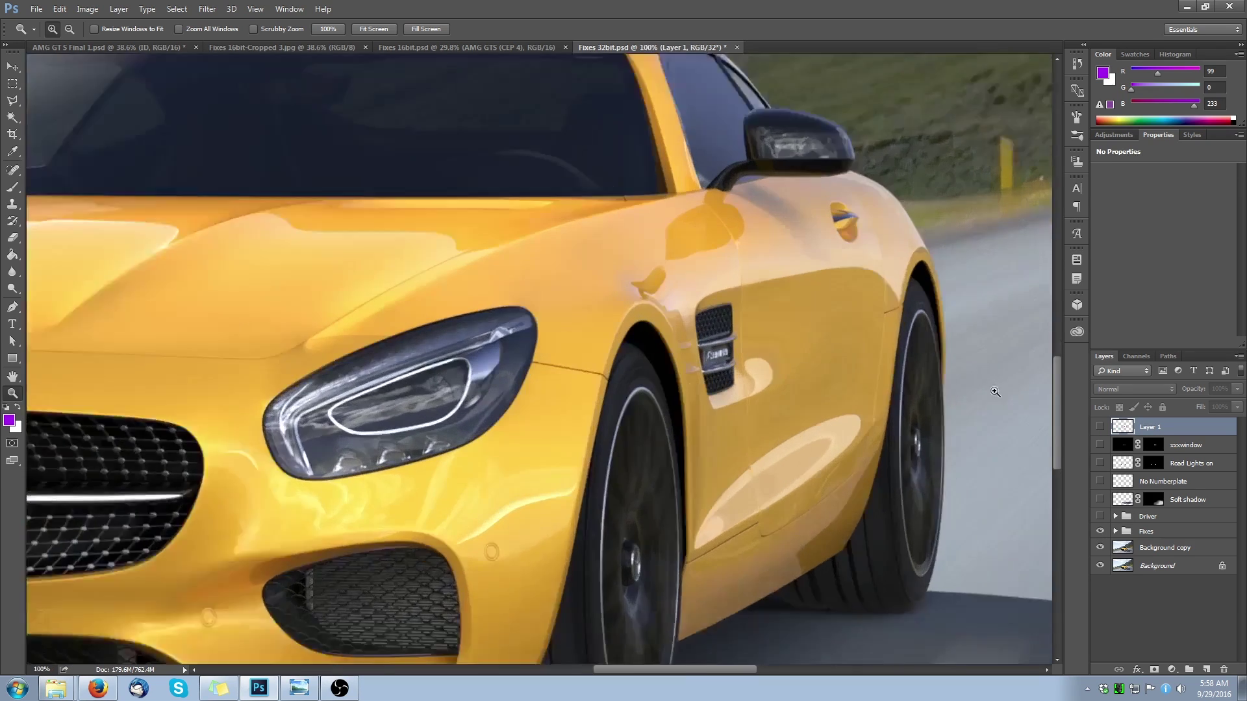
{"action": "left_click_drag", "start_coordinate": [718, 488], "coordinate": [773, 387]}
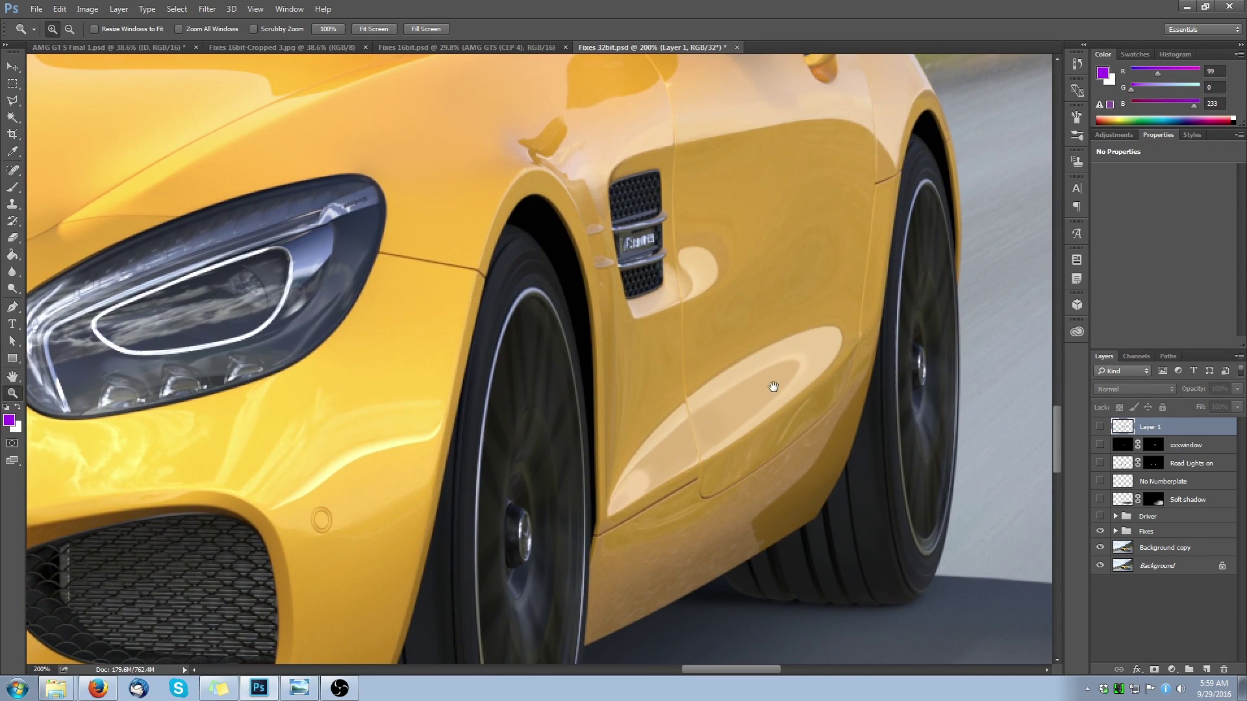
{"action": "scroll", "coordinate": [778, 296], "scroll_direction": "down", "scroll_amount": 5}
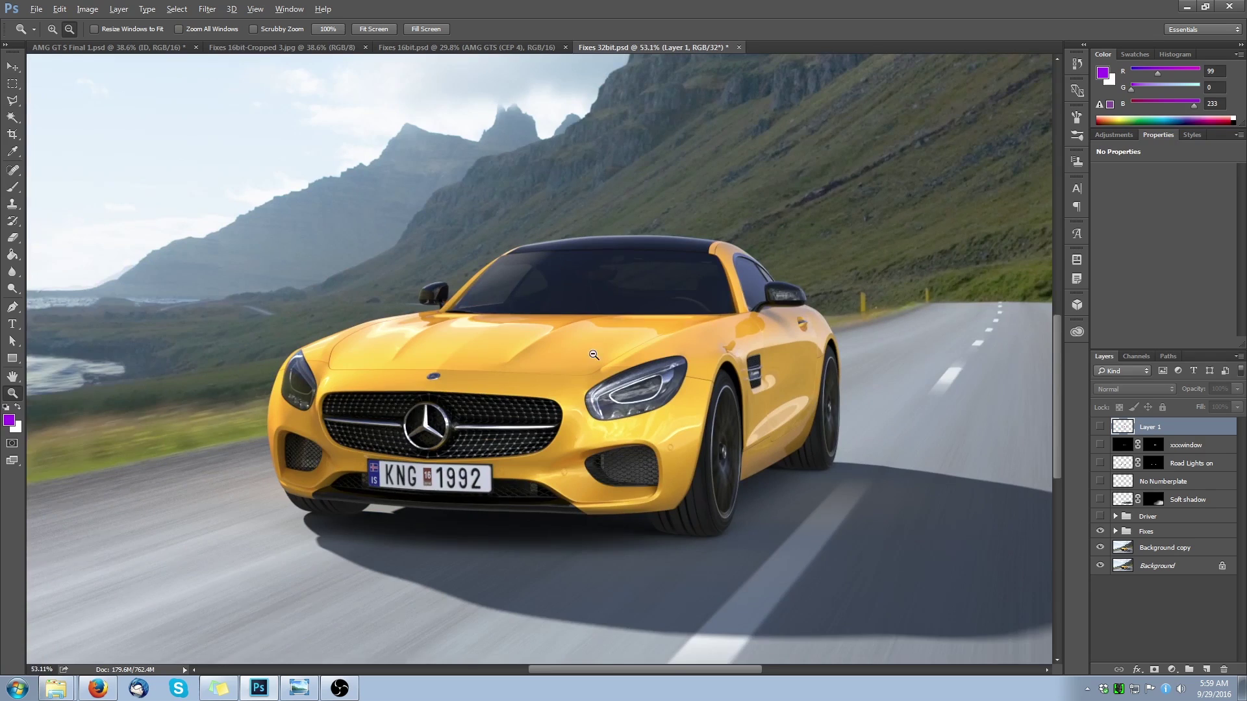
{"action": "scroll", "coordinate": [671, 332], "scroll_direction": "up", "scroll_amount": 1}
{"action": "scroll", "coordinate": [671, 332], "scroll_direction": "down", "scroll_amount": 1}
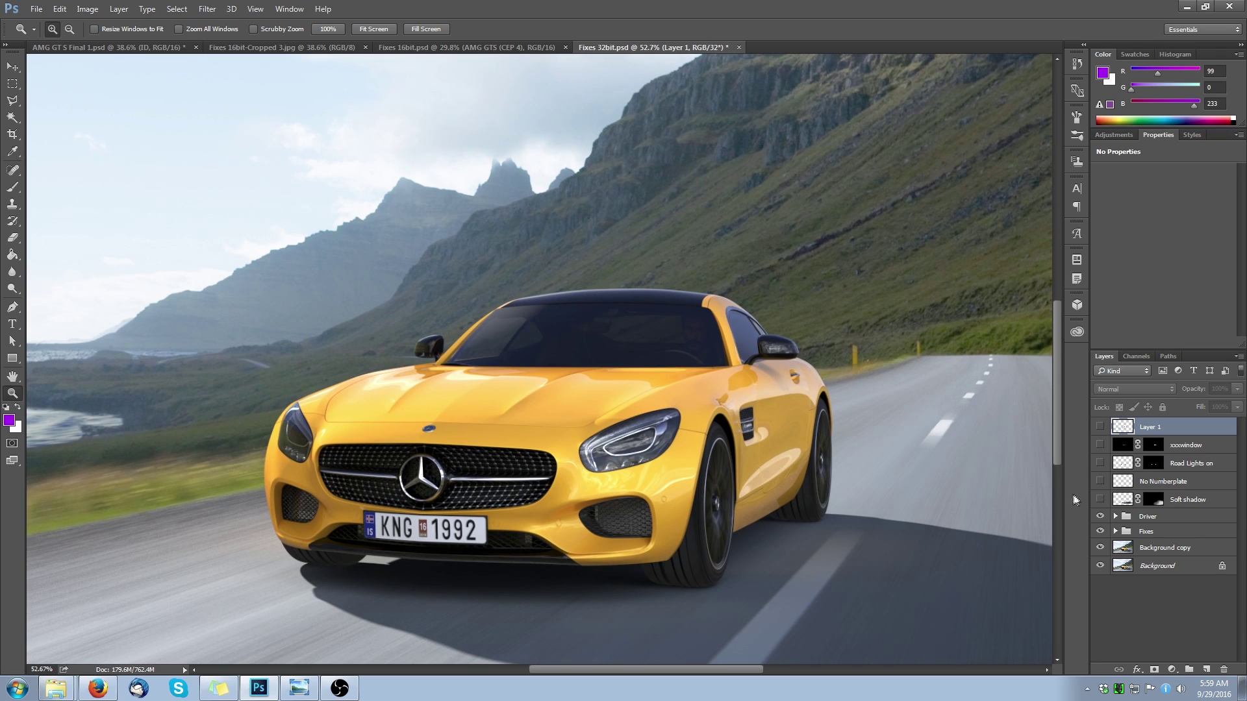
- Show the Soft shadow layer and compare the edges of the car's shadow on the road with and without it
{"action": "left_click", "coordinate": [1100, 500]}
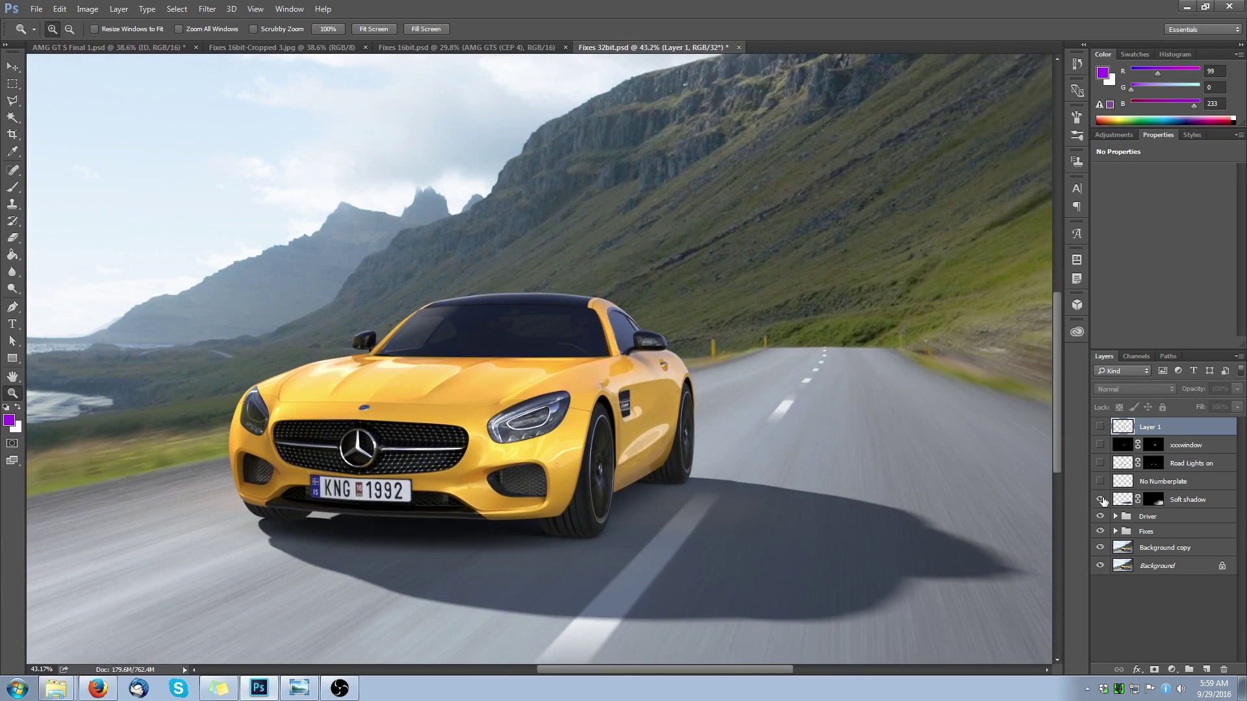
{"action": "left_click", "coordinate": [1100, 499]}
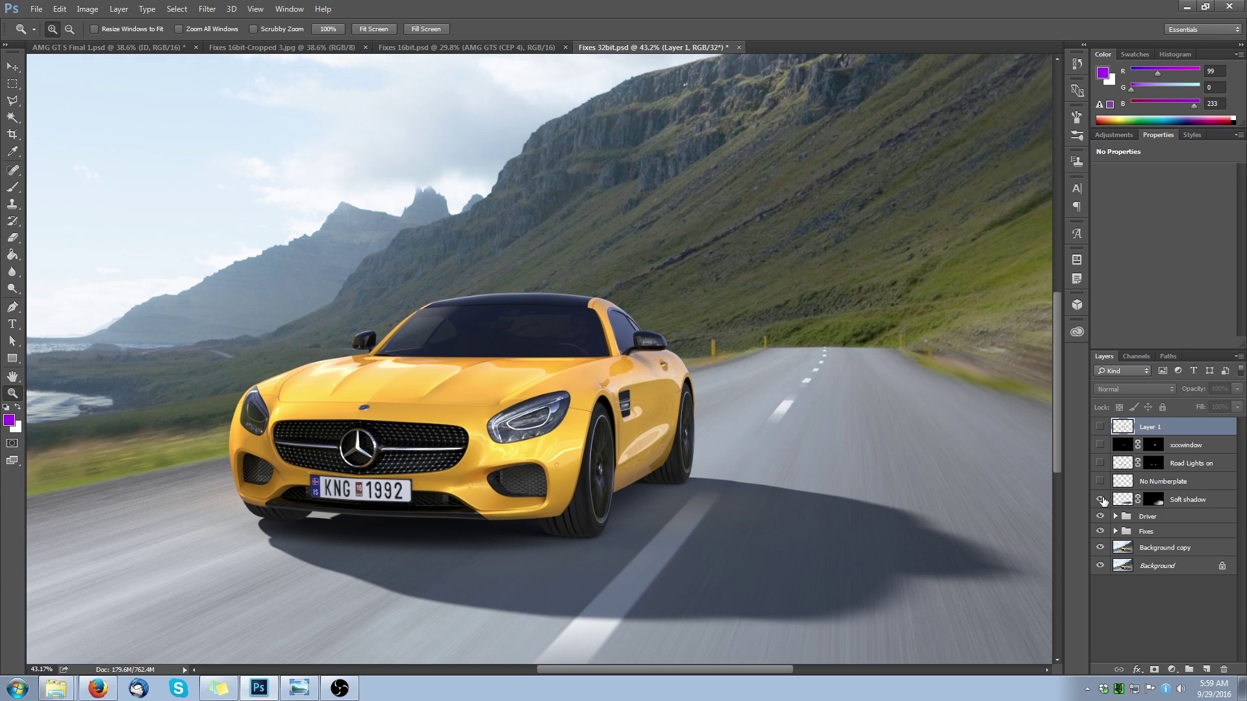
{"action": "left_click", "coordinate": [1100, 499]}
{"action": "left_click", "coordinate": [1100, 499]}
{"action": "scroll", "coordinate": [719, 553], "scroll_direction": "down", "scroll_amount": 2}
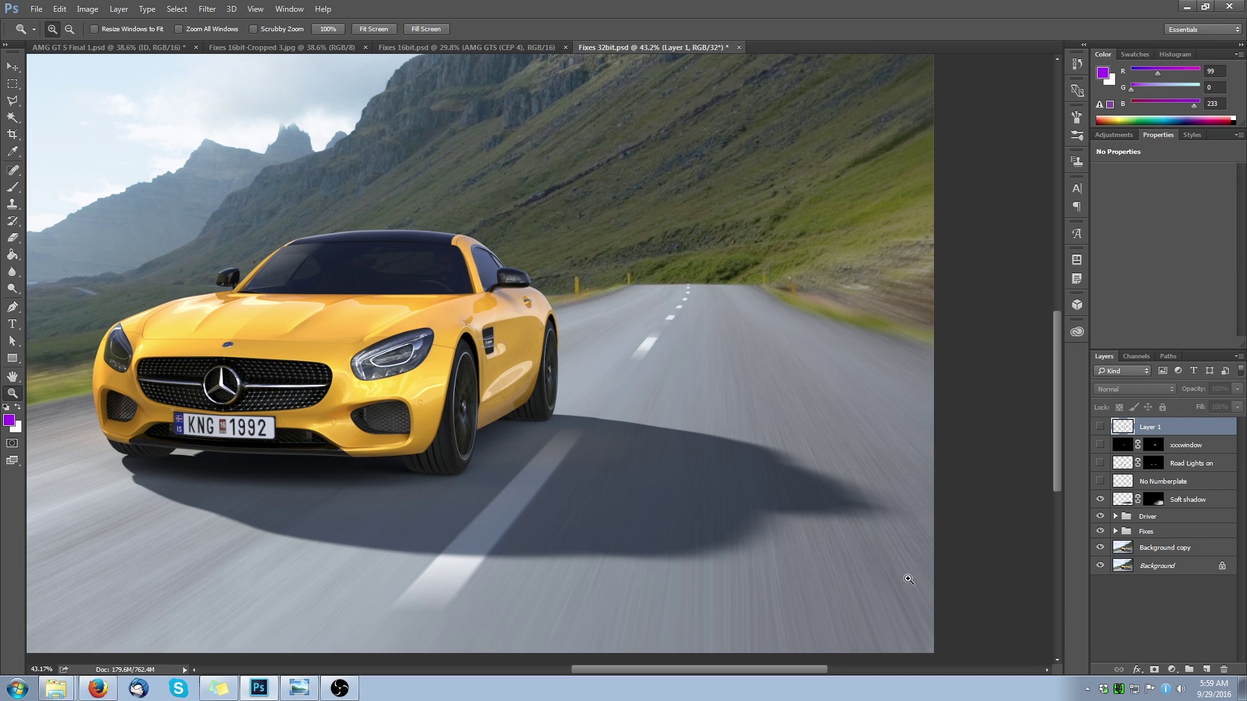
{"action": "left_click", "coordinate": [1102, 502]}
{"action": "left_click", "coordinate": [1101, 501]}
{"action": "left_click", "coordinate": [1100, 501]}
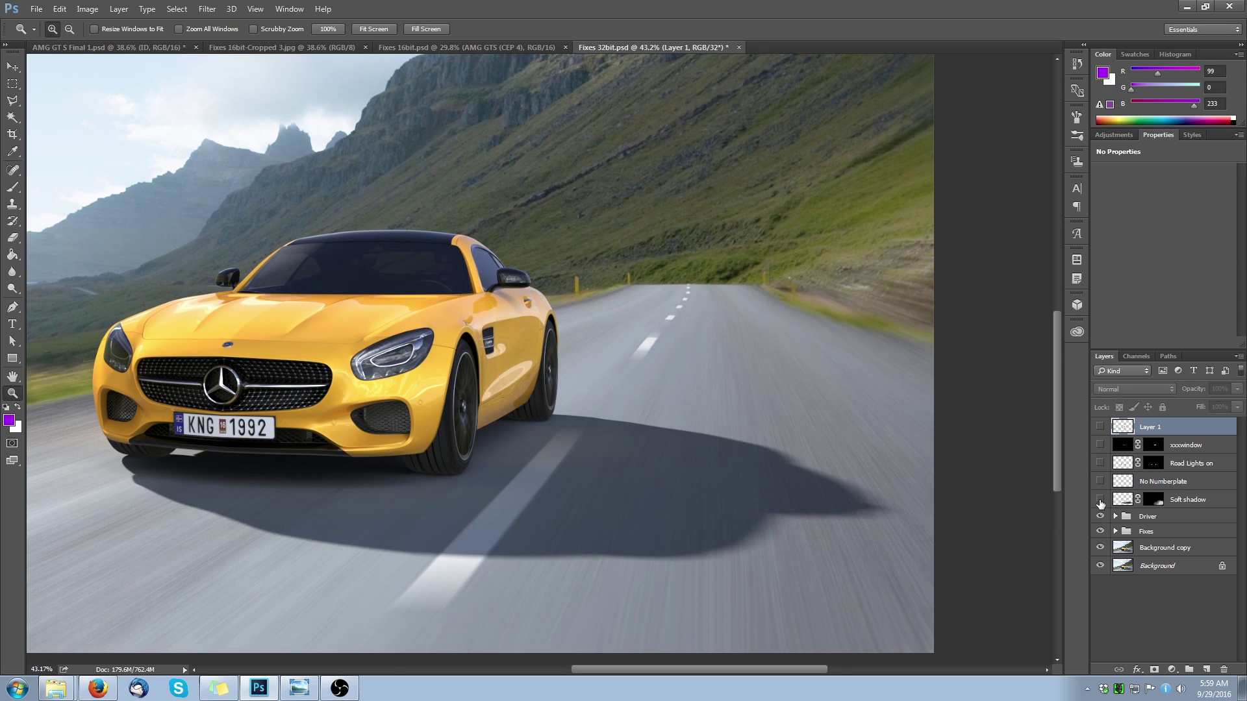
{"action": "left_click", "coordinate": [1100, 501]}
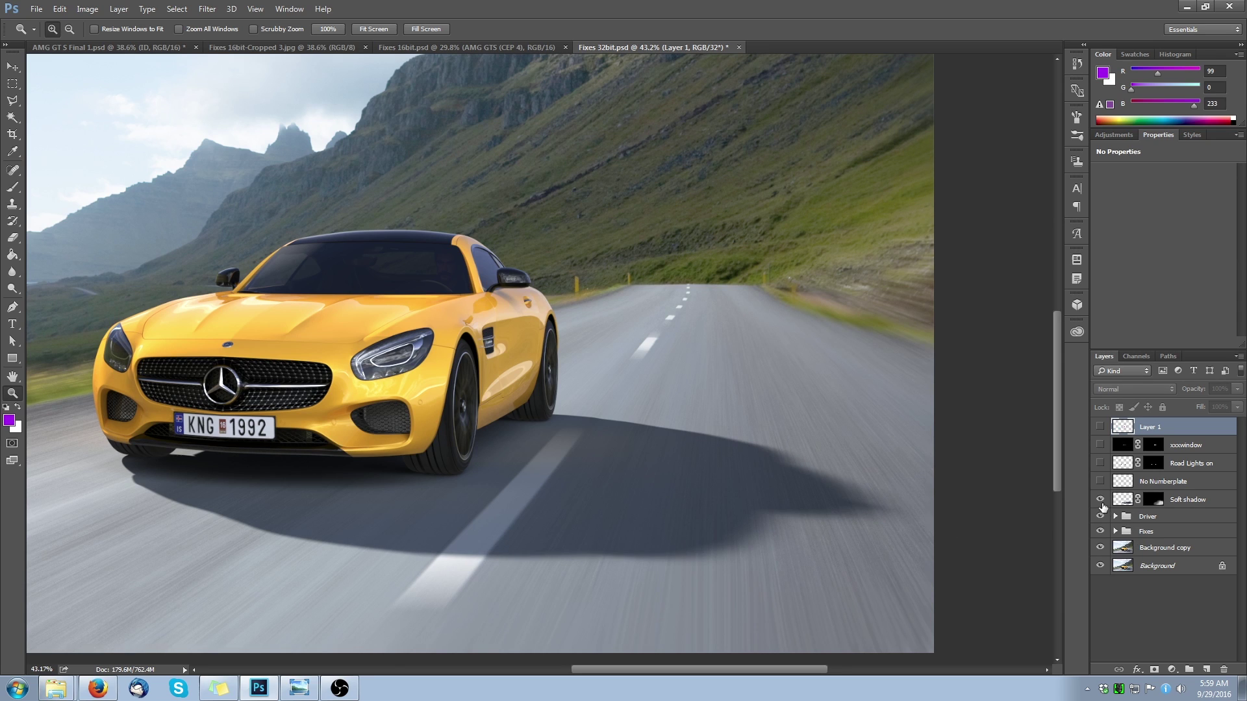
- Show the No Numberplate layer and compare the front bumper up close with and without it
{"action": "left_click", "coordinate": [1100, 483]}
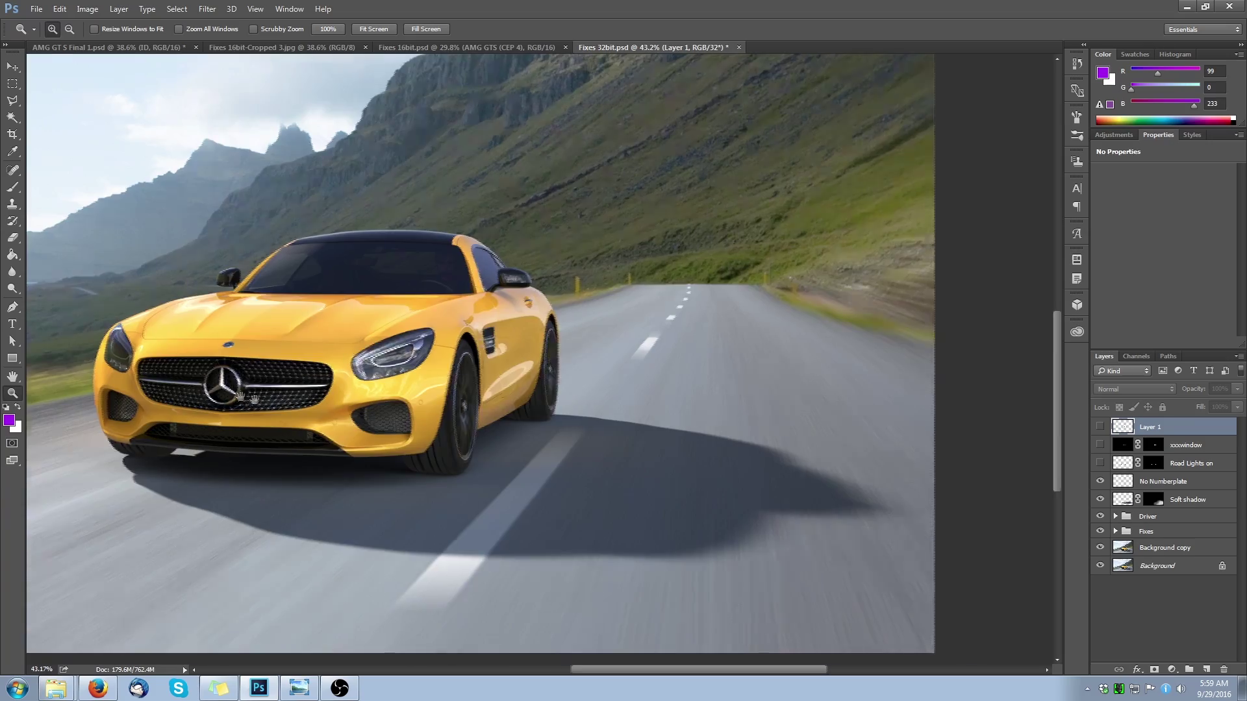
{"action": "left_click_drag", "start_coordinate": [243, 398], "coordinate": [634, 480]}
{"action": "left_click", "coordinate": [629, 524]}
{"action": "left_click", "coordinate": [665, 513]}
{"action": "left_click", "coordinate": [667, 514]}
{"action": "left_click_drag", "start_coordinate": [639, 544], "coordinate": [620, 476]}
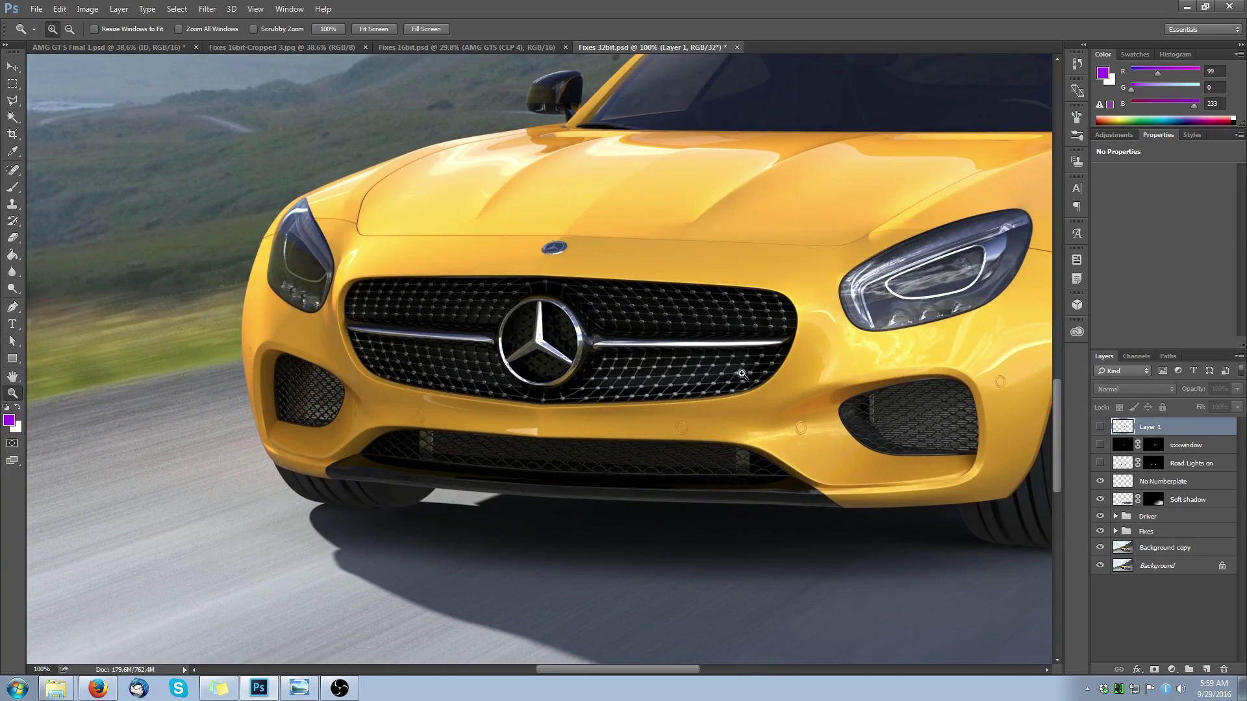
{"action": "left_click", "coordinate": [1099, 481]}
{"action": "left_click", "coordinate": [1099, 481]}
{"action": "left_click", "coordinate": [1100, 481]}
{"action": "left_click", "coordinate": [1099, 481]}
- Show the Road Lights on layer and examine the lit headlights up close
{"action": "left_click_drag", "start_coordinate": [828, 347], "coordinate": [542, 426]}
{"action": "scroll", "coordinate": [542, 425], "scroll_direction": "down", "scroll_amount": 3}
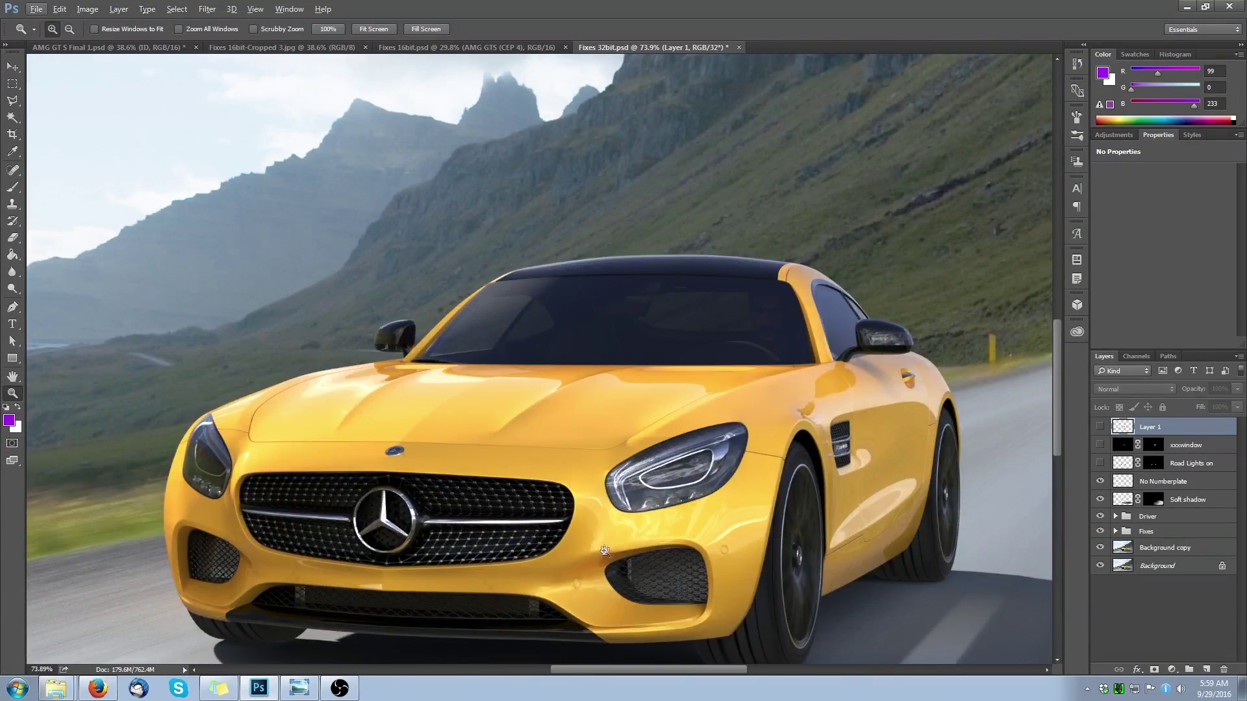
{"action": "left_click_drag", "start_coordinate": [604, 551], "coordinate": [649, 462]}
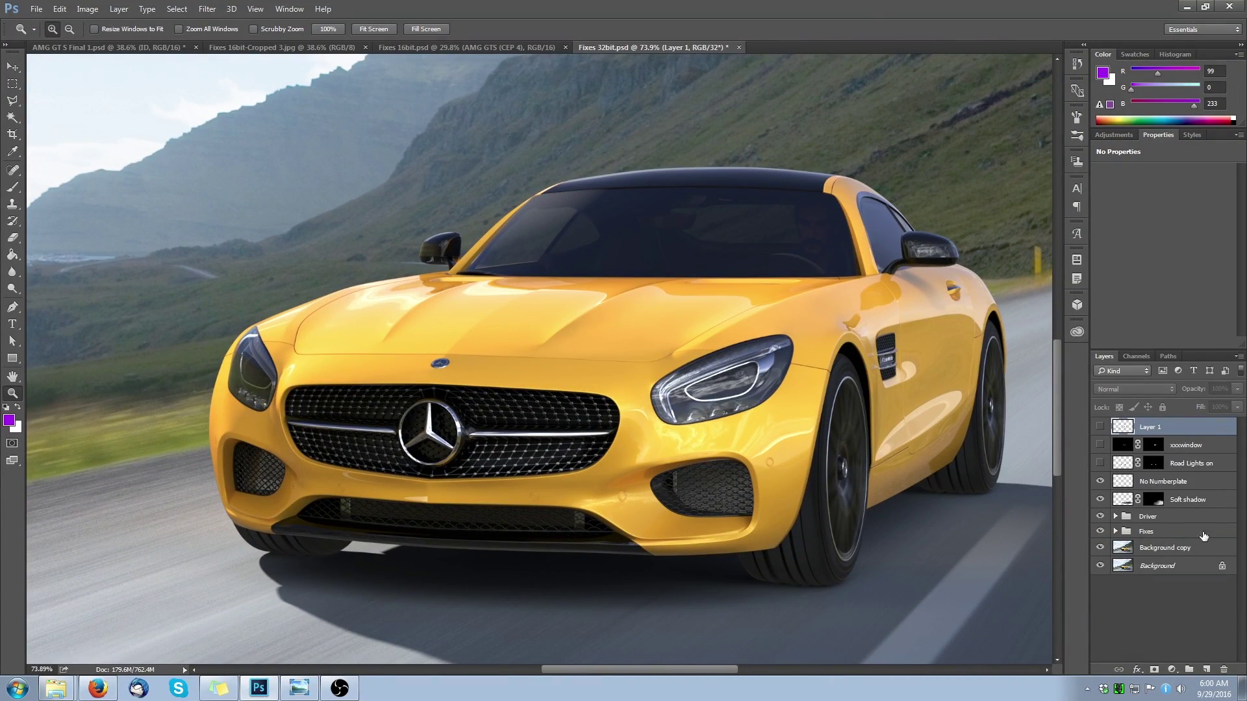
{"action": "left_click", "coordinate": [1099, 464]}
{"action": "left_click", "coordinate": [738, 364]}
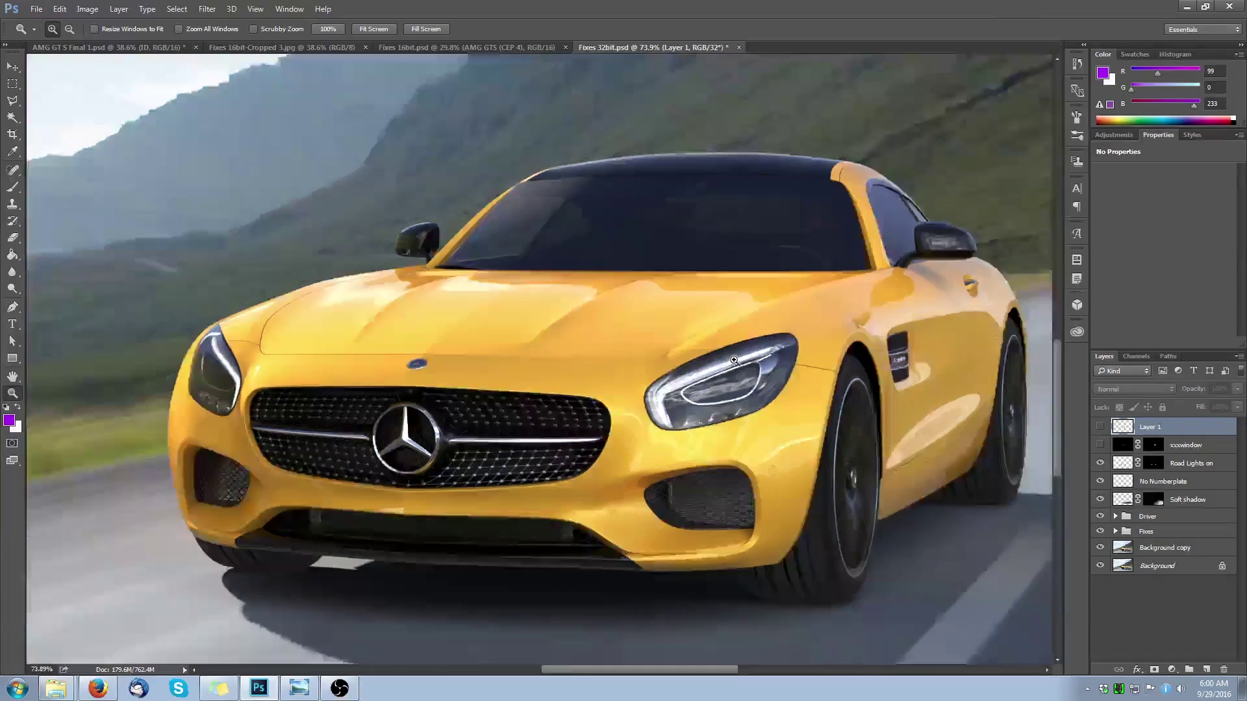
{"action": "left_click", "coordinate": [779, 341], "text": "alt"}
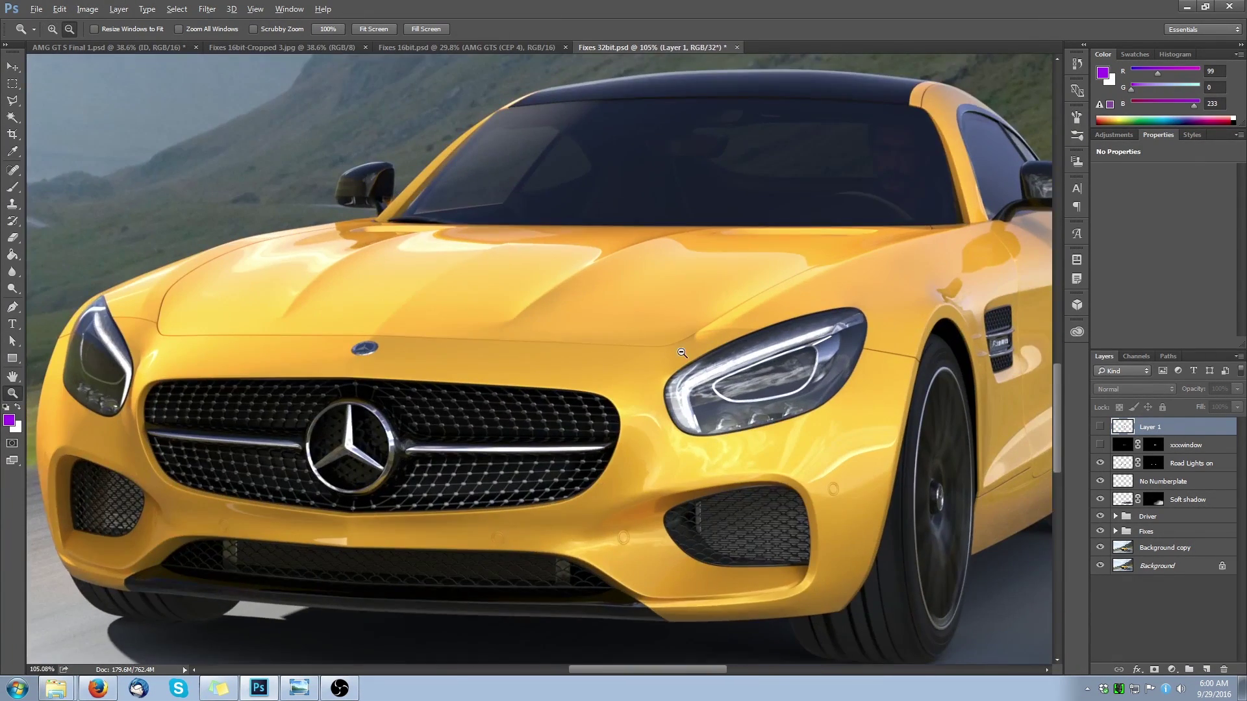
{"action": "left_click", "coordinate": [684, 351], "text": "alt"}
{"action": "left_click_drag", "start_coordinate": [581, 348], "coordinate": [538, 373]}
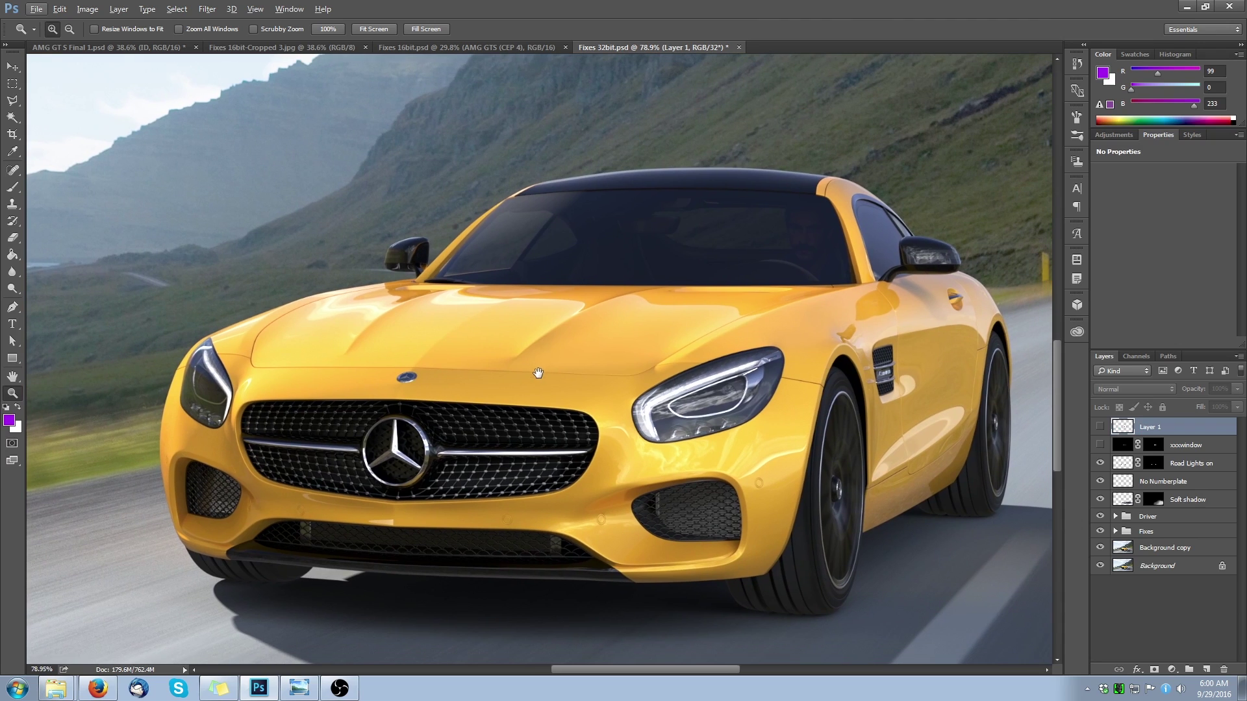
- Compare the windshield with the xxxwindow layer shown and hidden, and switch to the full image in Fixes 16bit.psd
{"action": "left_click", "coordinate": [705, 493], "text": "alt"}
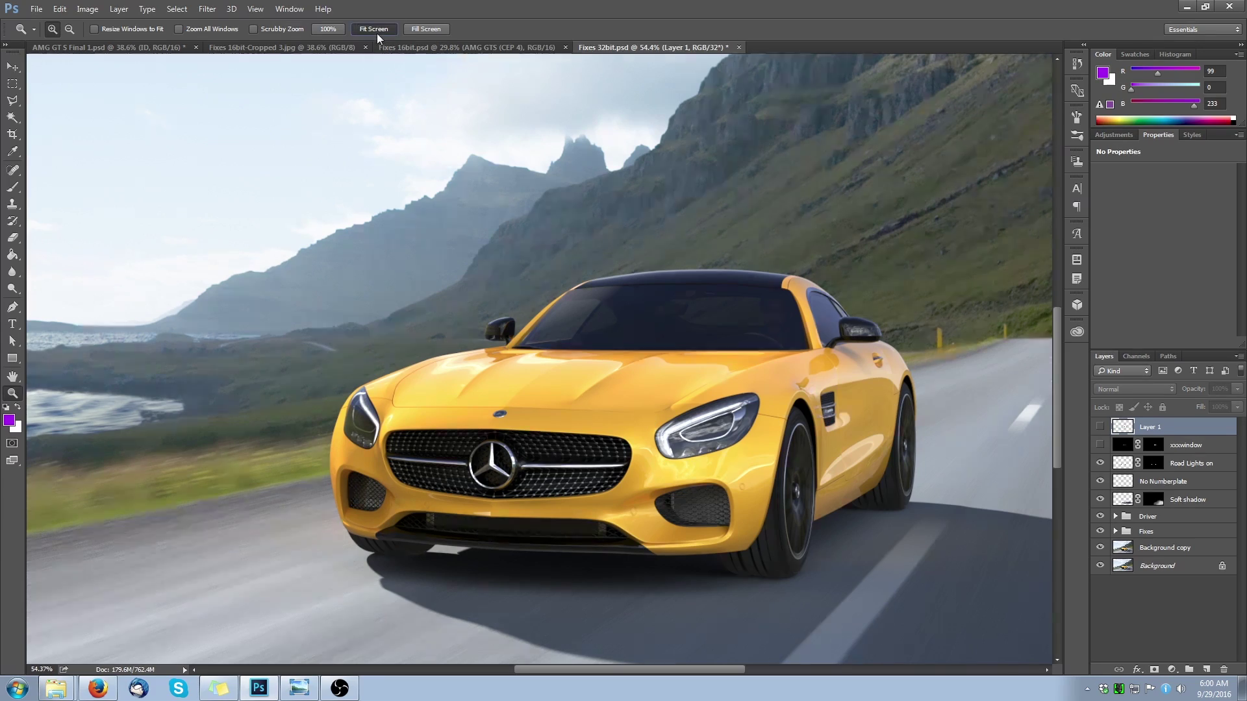
{"action": "left_click", "coordinate": [614, 471], "text": "alt"}
{"action": "left_click", "coordinate": [614, 466]}
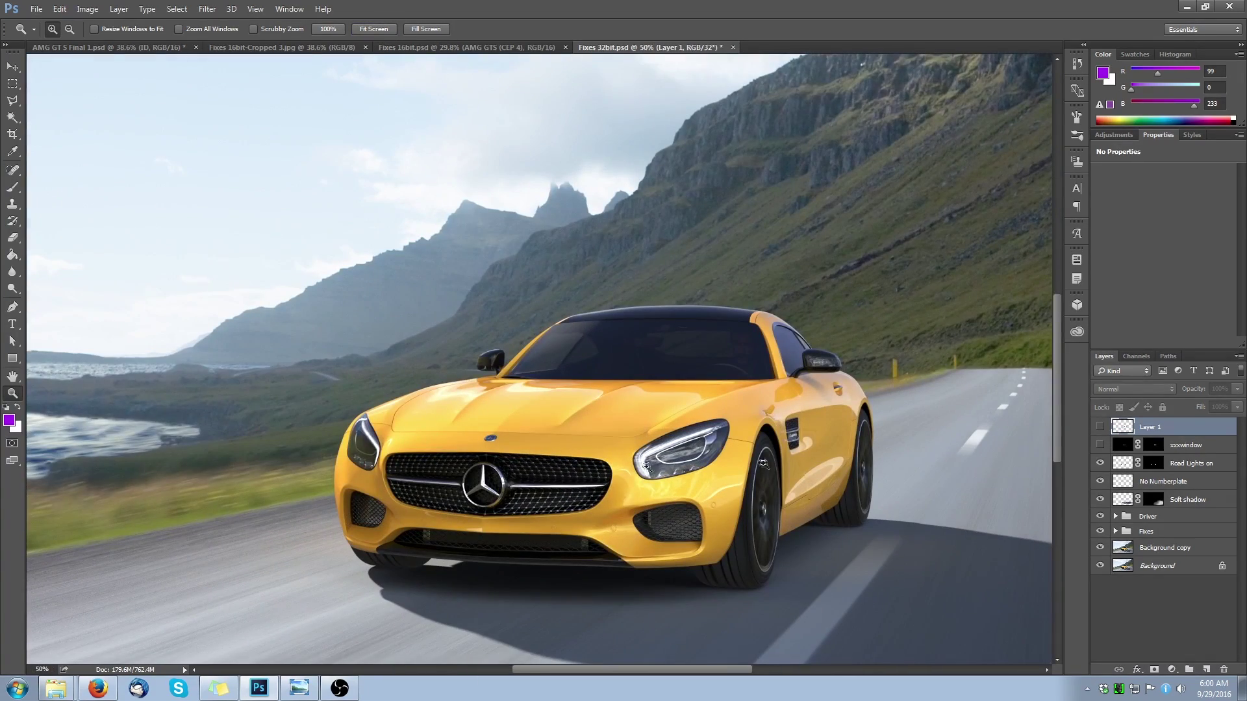
{"action": "left_click", "coordinate": [589, 505]}
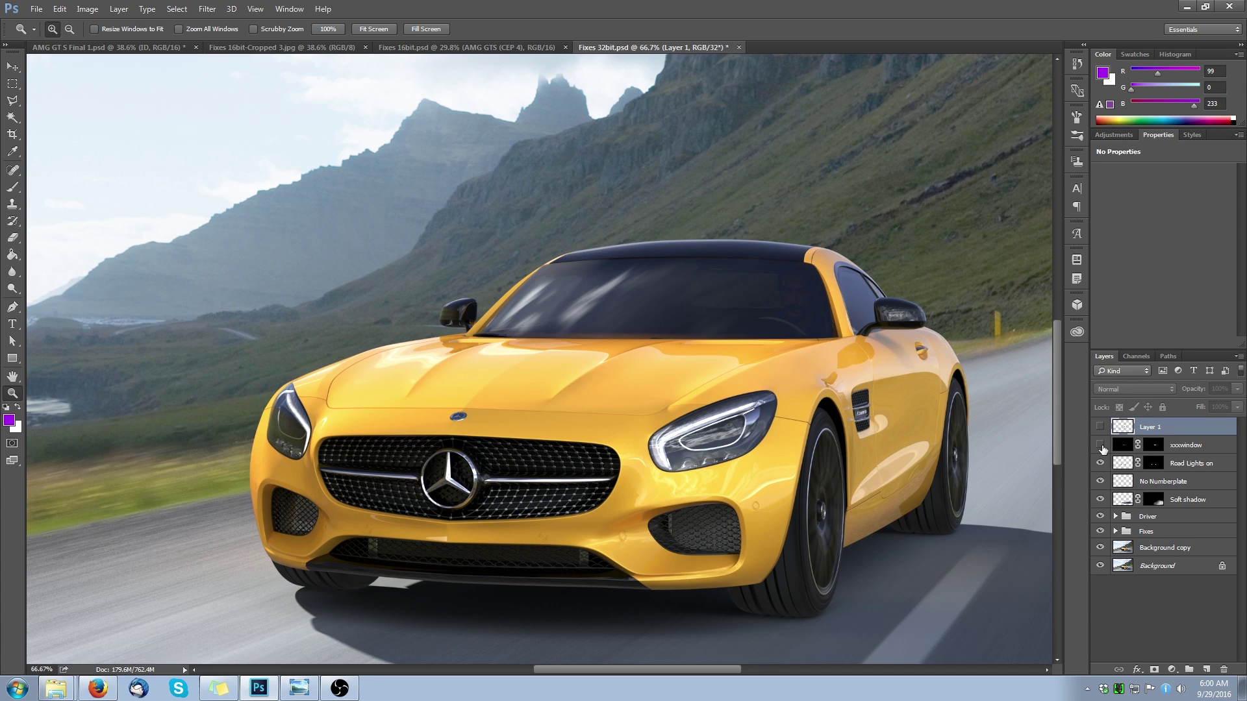
{"action": "left_click", "coordinate": [1101, 446]}
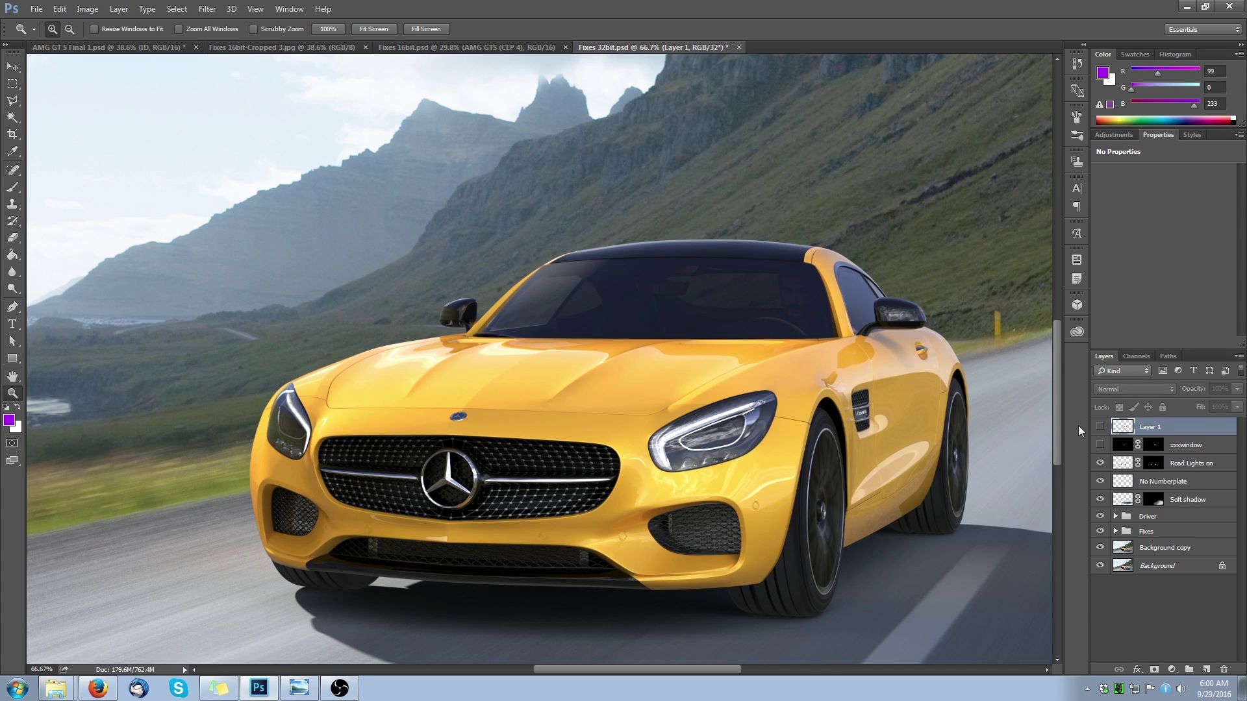
{"action": "left_click", "coordinate": [373, 27]}
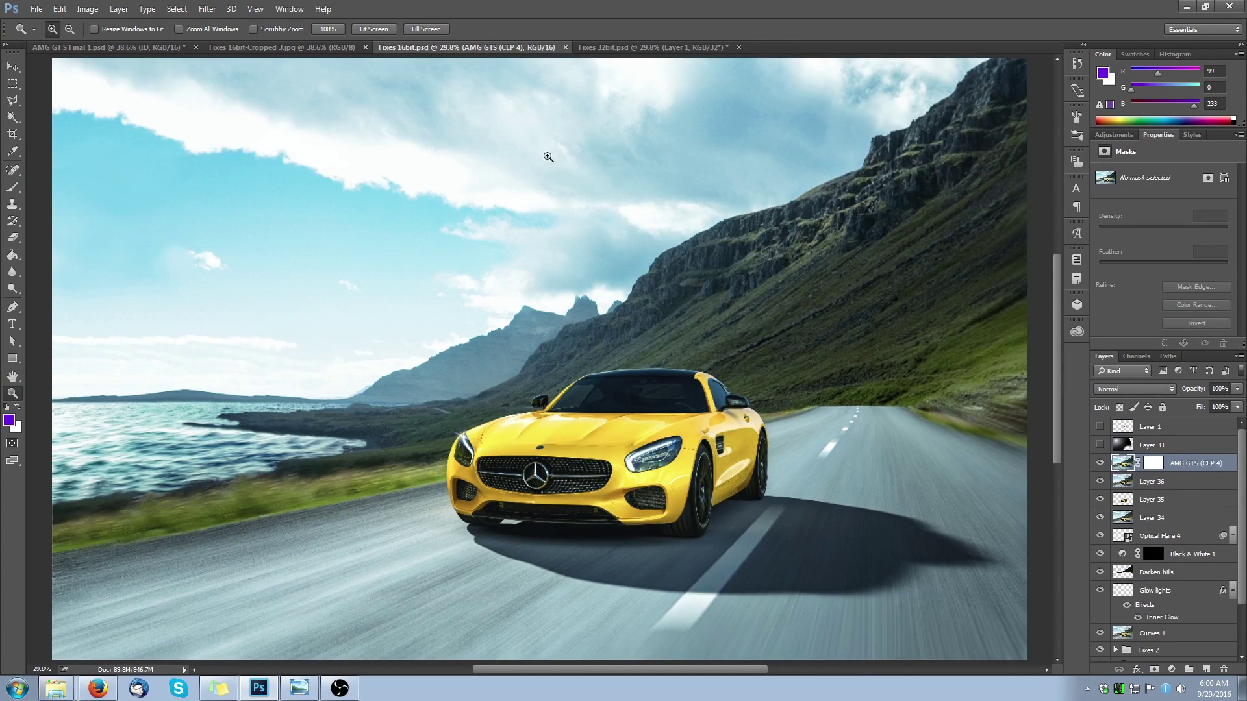
- Examine the car's grille, headlights and bodywork up close in the 16-bit file, and return to the full image
{"action": "left_click", "coordinate": [620, 512]}
{"action": "left_click", "coordinate": [620, 512]}
{"action": "left_click", "coordinate": [620, 512]}
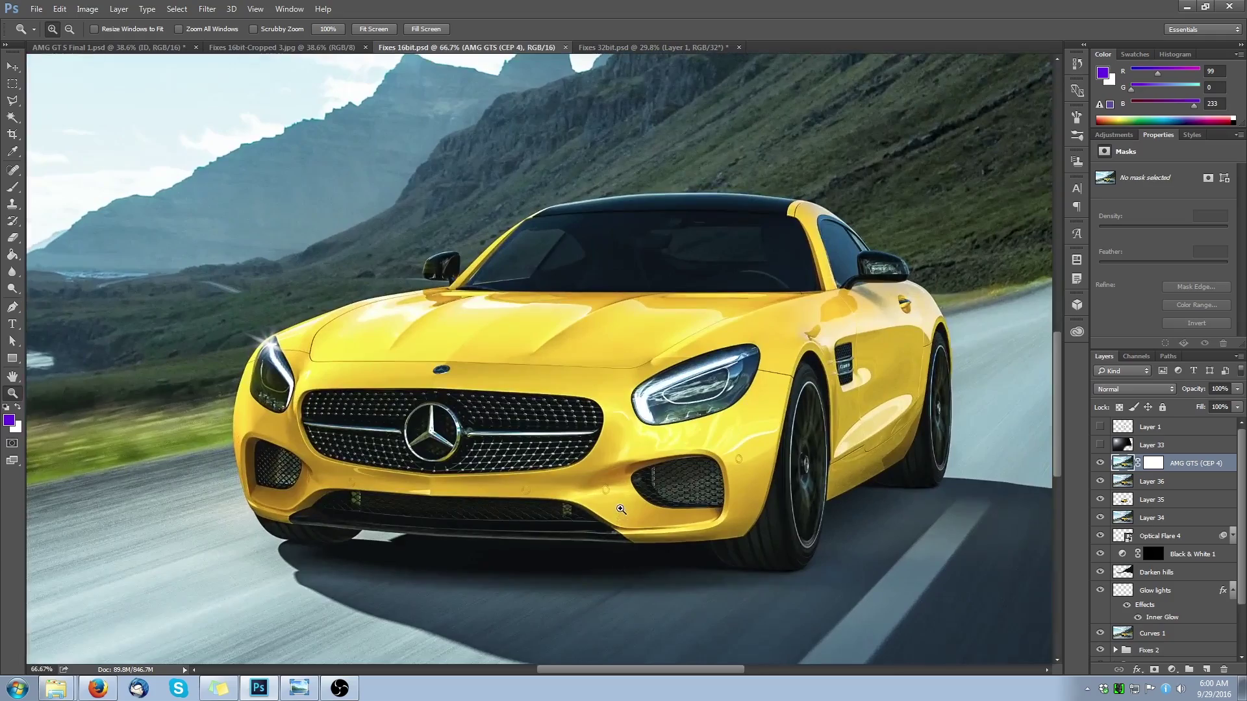
{"action": "left_click_drag", "start_coordinate": [634, 464], "coordinate": [601, 501]}
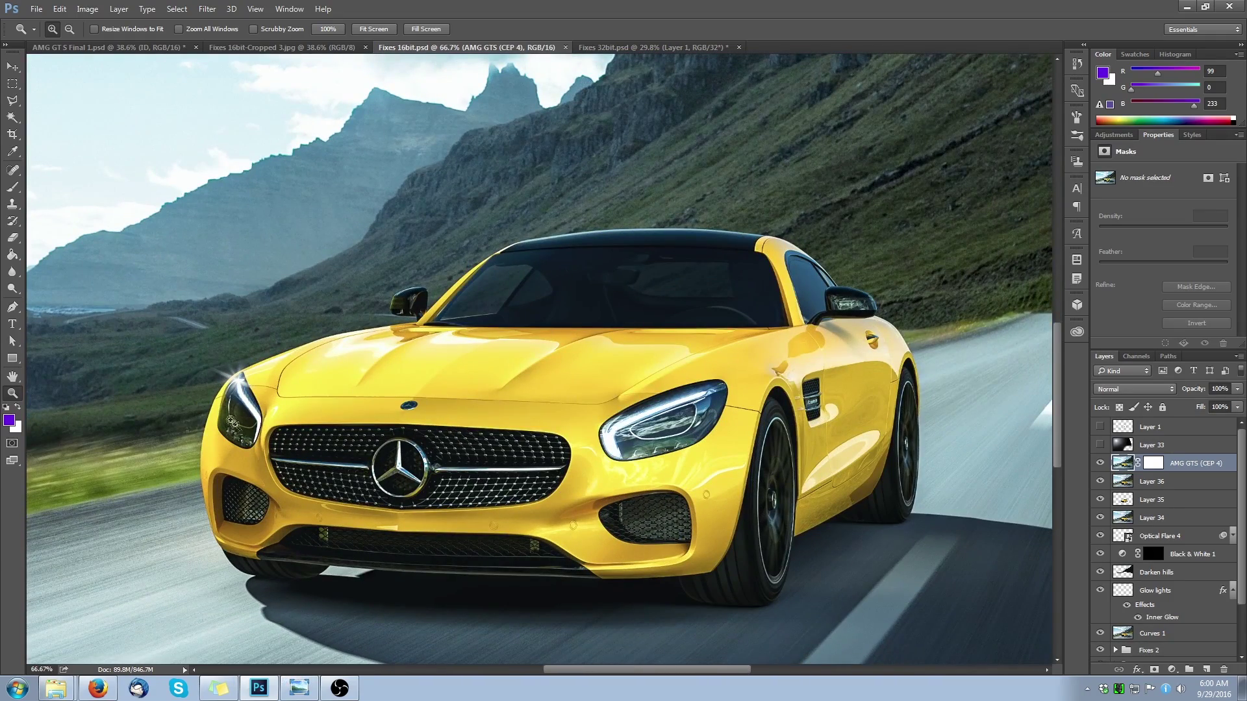
{"action": "left_click", "coordinate": [401, 424], "text": "alt"}
{"action": "left_click", "coordinate": [401, 424], "text": "alt"}
{"action": "left_click", "coordinate": [401, 424], "text": "alt"}
{"action": "left_click", "coordinate": [373, 28]}
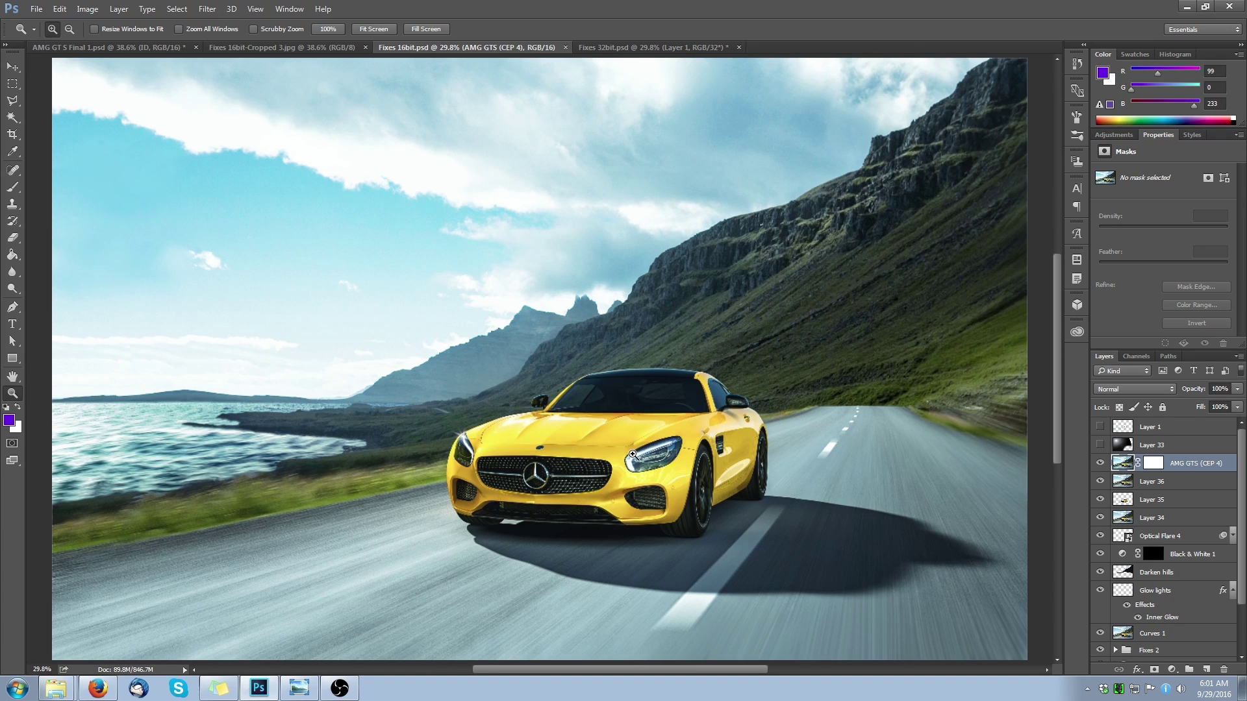
- Compare close views of the car's front, wheels and side with the whole composition
{"action": "left_click", "coordinate": [607, 506]}
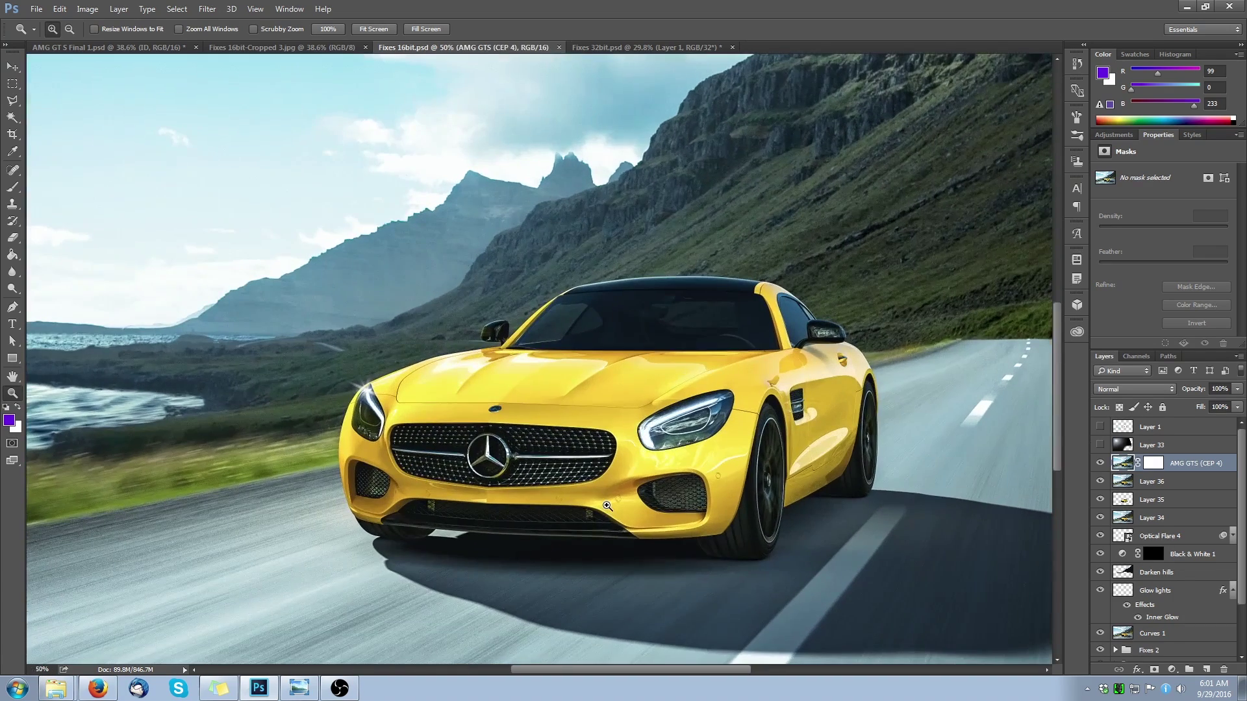
{"action": "left_click", "coordinate": [607, 504], "text": "alt"}
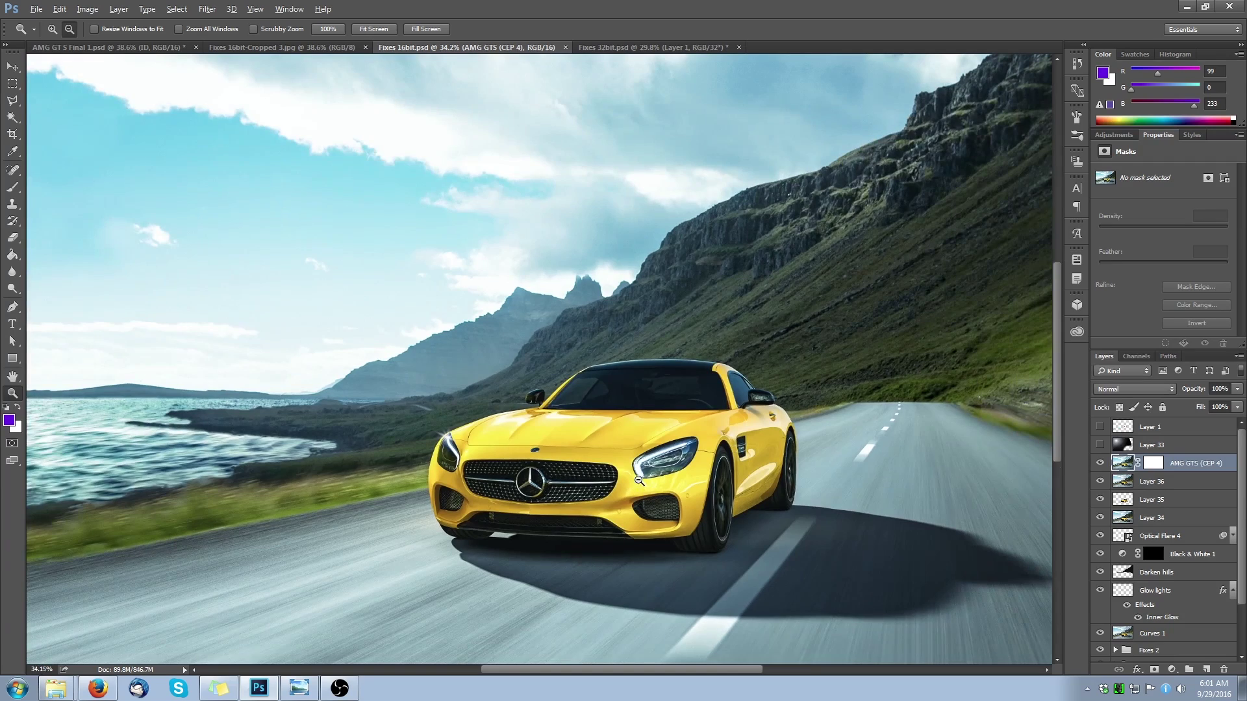
{"action": "left_click", "coordinate": [367, 29]}
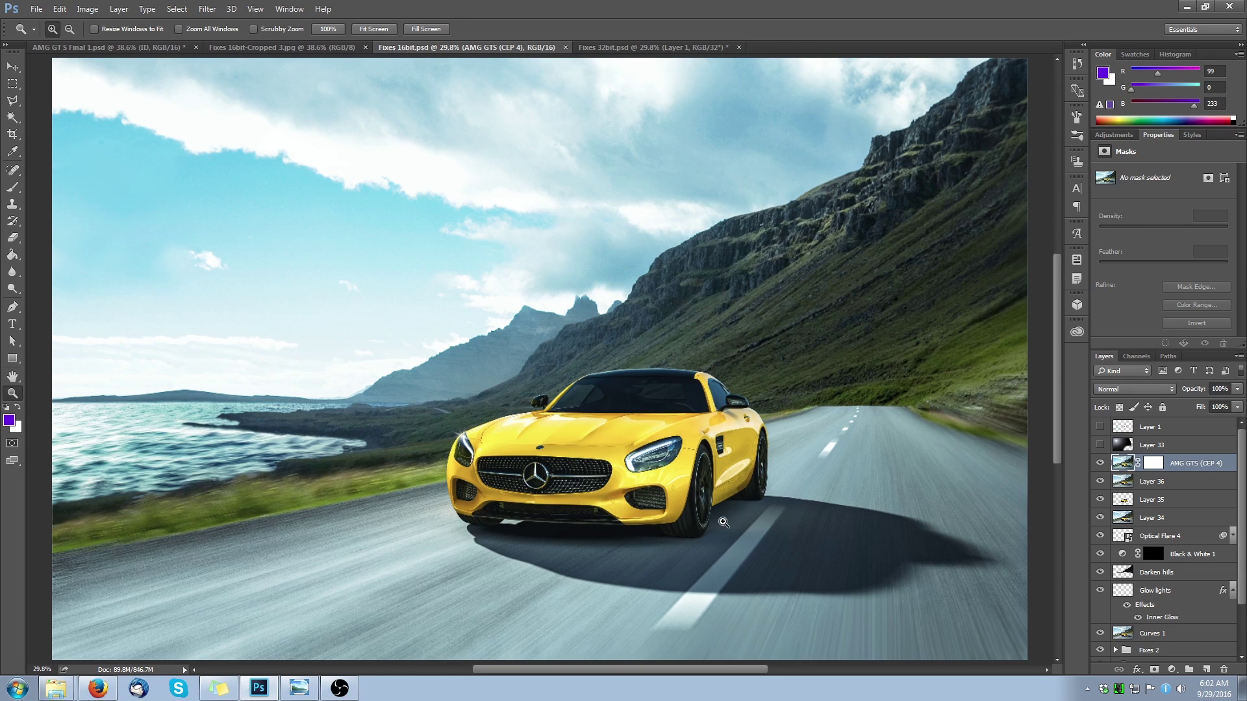
{"action": "left_click", "coordinate": [362, 30]}
{"action": "left_click", "coordinate": [682, 483]}
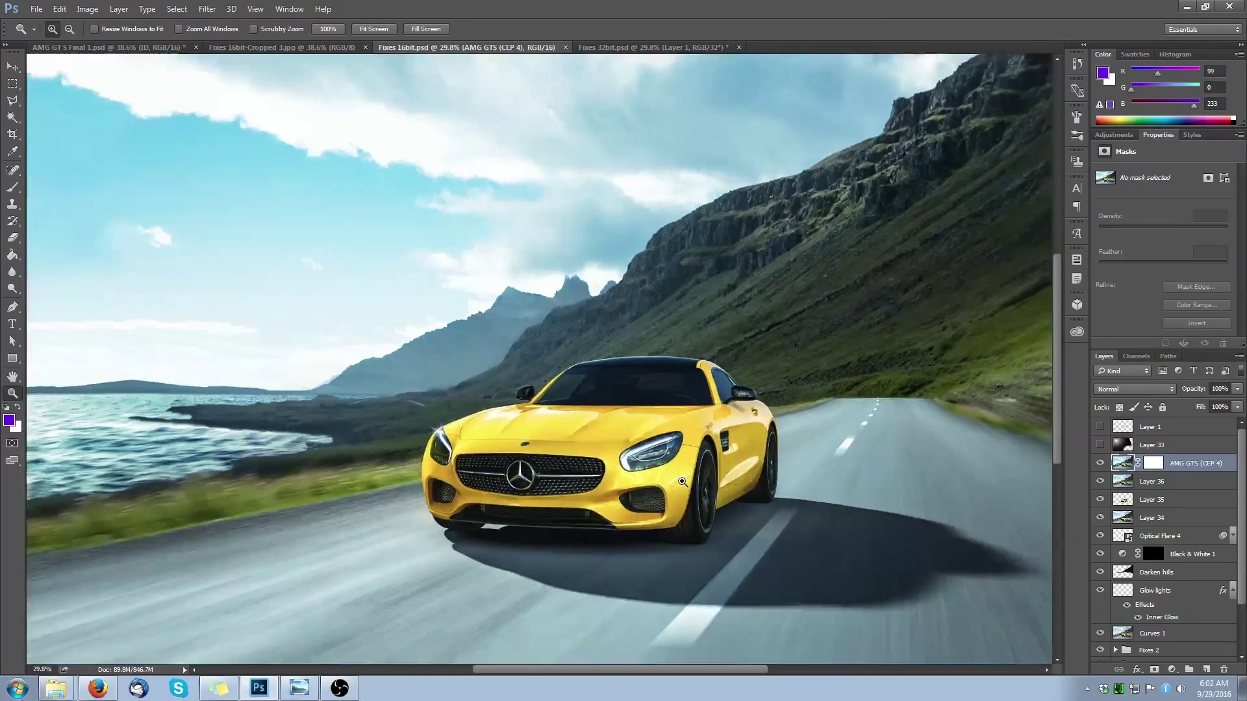
{"action": "left_click", "coordinate": [682, 482]}
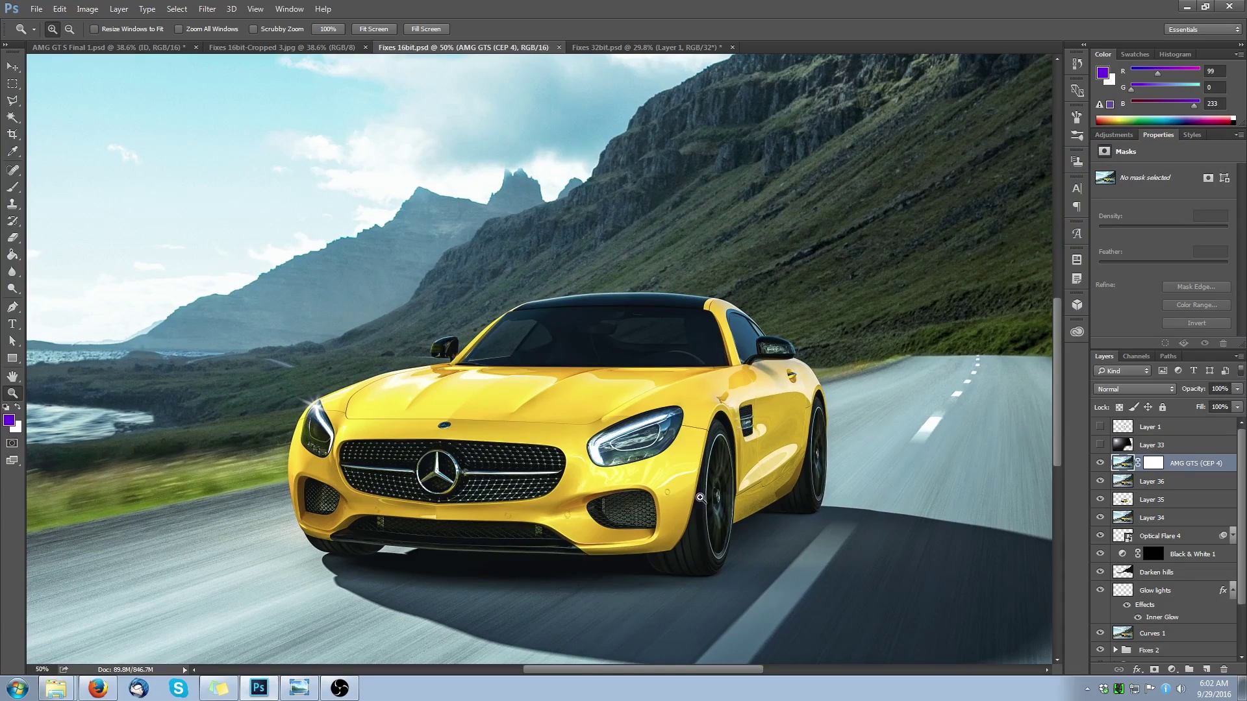
{"action": "left_click", "coordinate": [373, 30]}
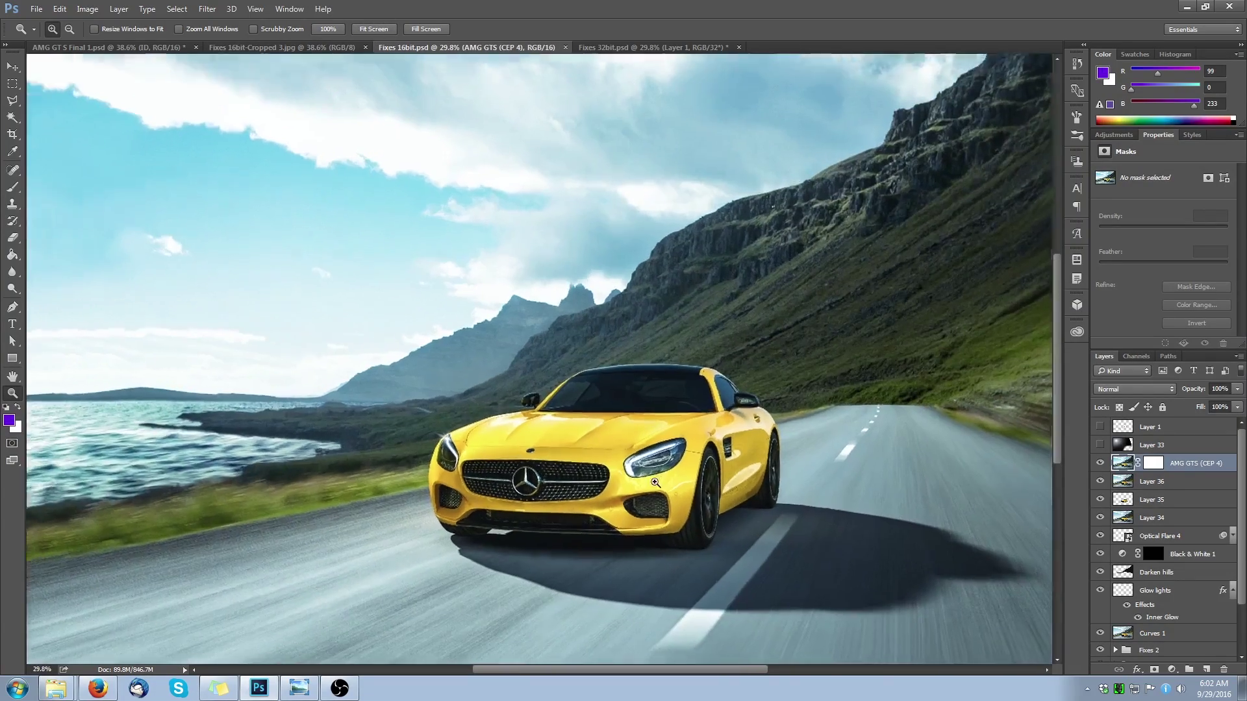
{"action": "left_click", "coordinate": [654, 482]}
{"action": "left_click", "coordinate": [654, 482]}
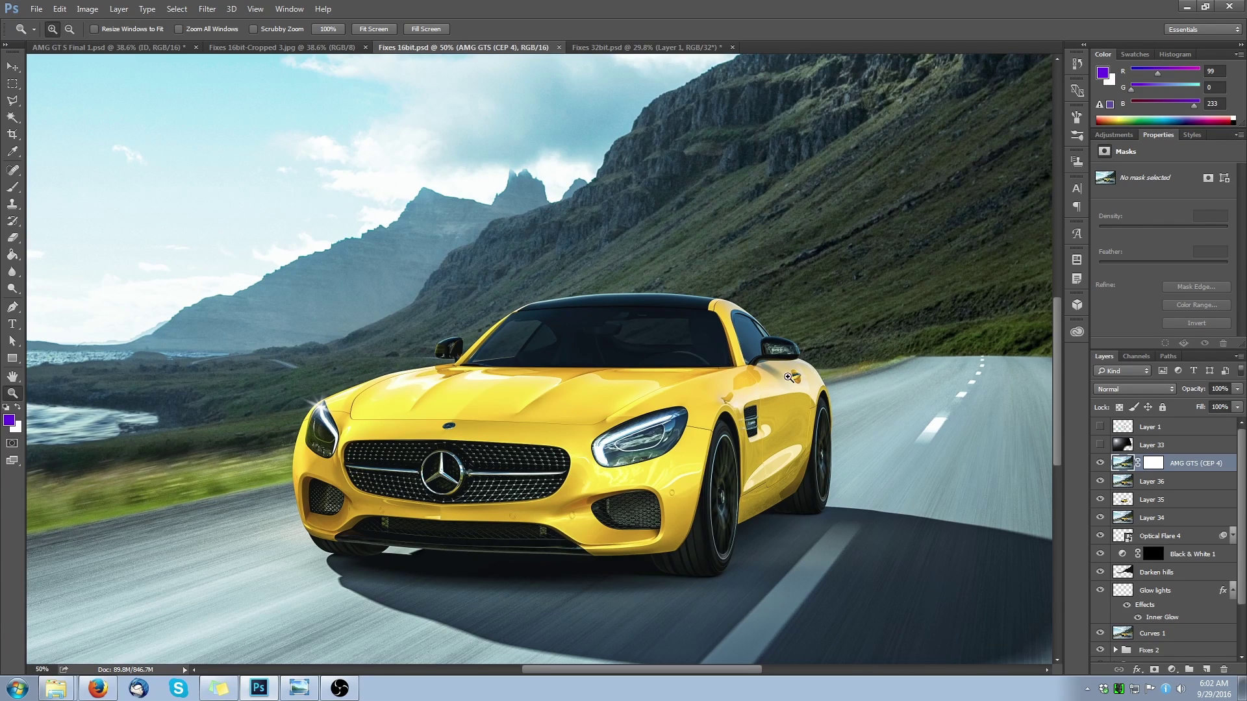
{"action": "left_click", "coordinate": [379, 29]}
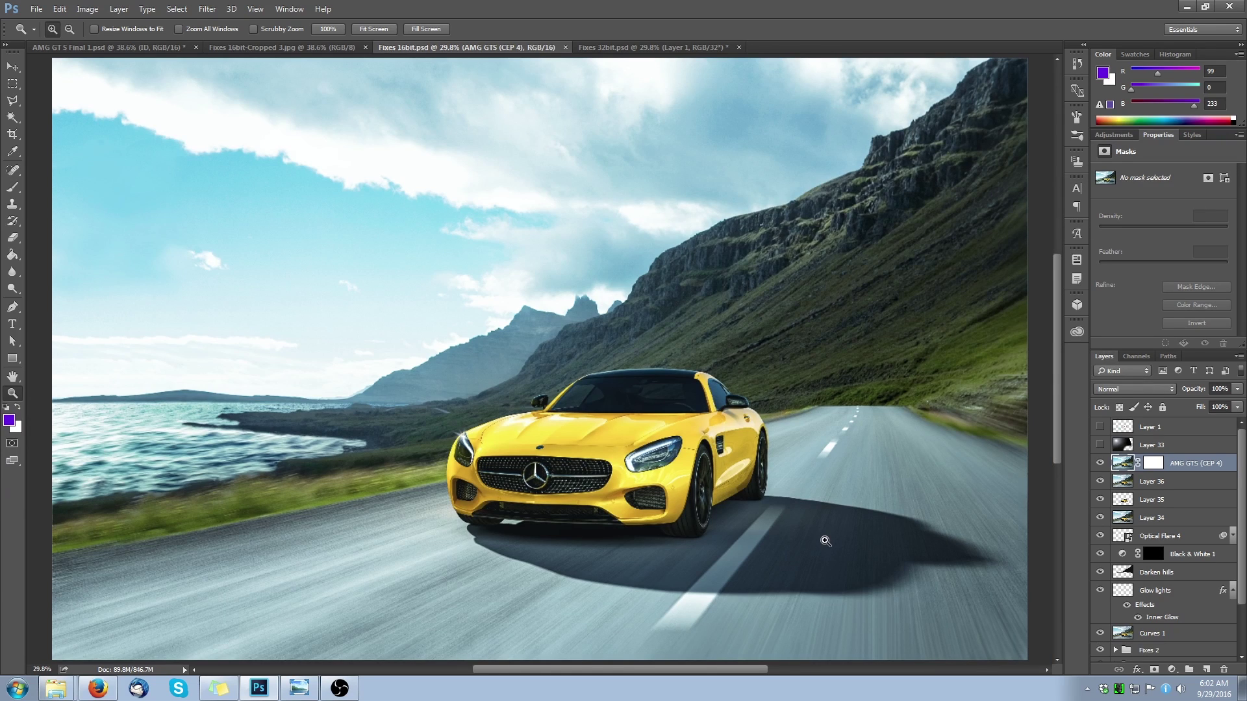
- Review the 16-bit file's layer stack down to the Background layer and check the car up close once more
{"action": "left_click", "coordinate": [293, 52]}
{"action": "scroll", "coordinate": [1185, 481], "scroll_direction": "down", "scroll_amount": 1}
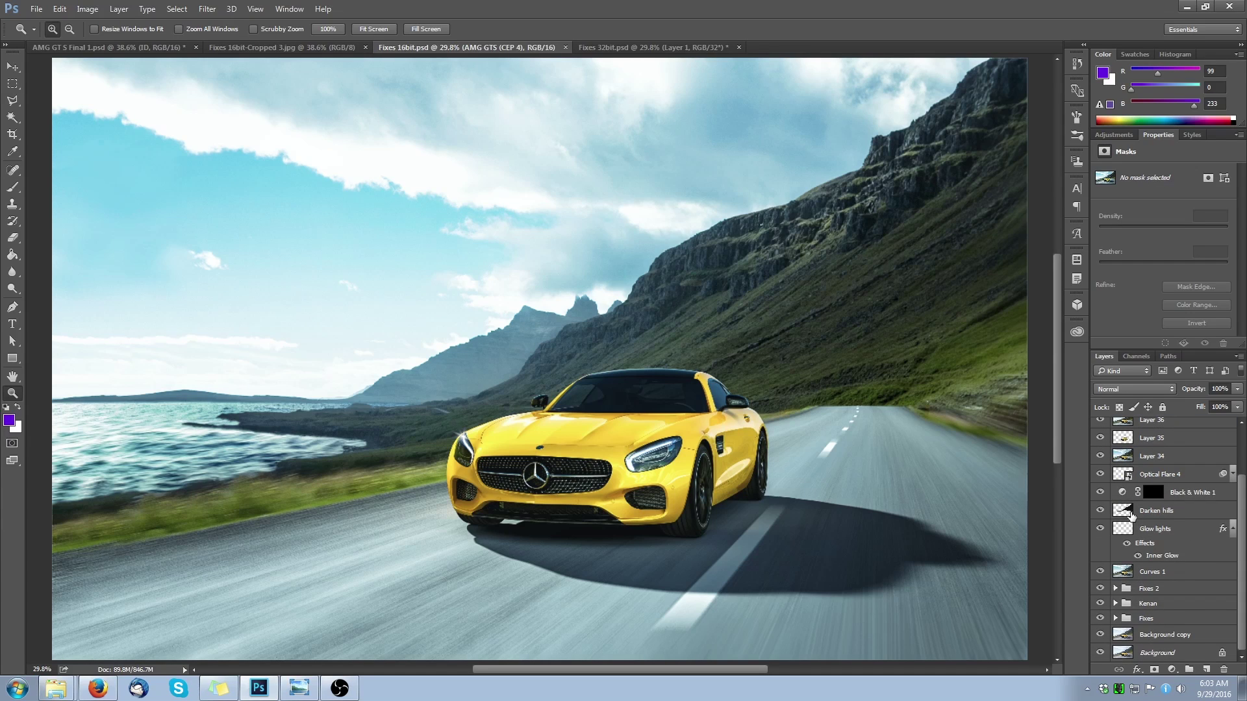
{"action": "scroll", "coordinate": [1136, 520], "scroll_direction": "up", "scroll_amount": 1}
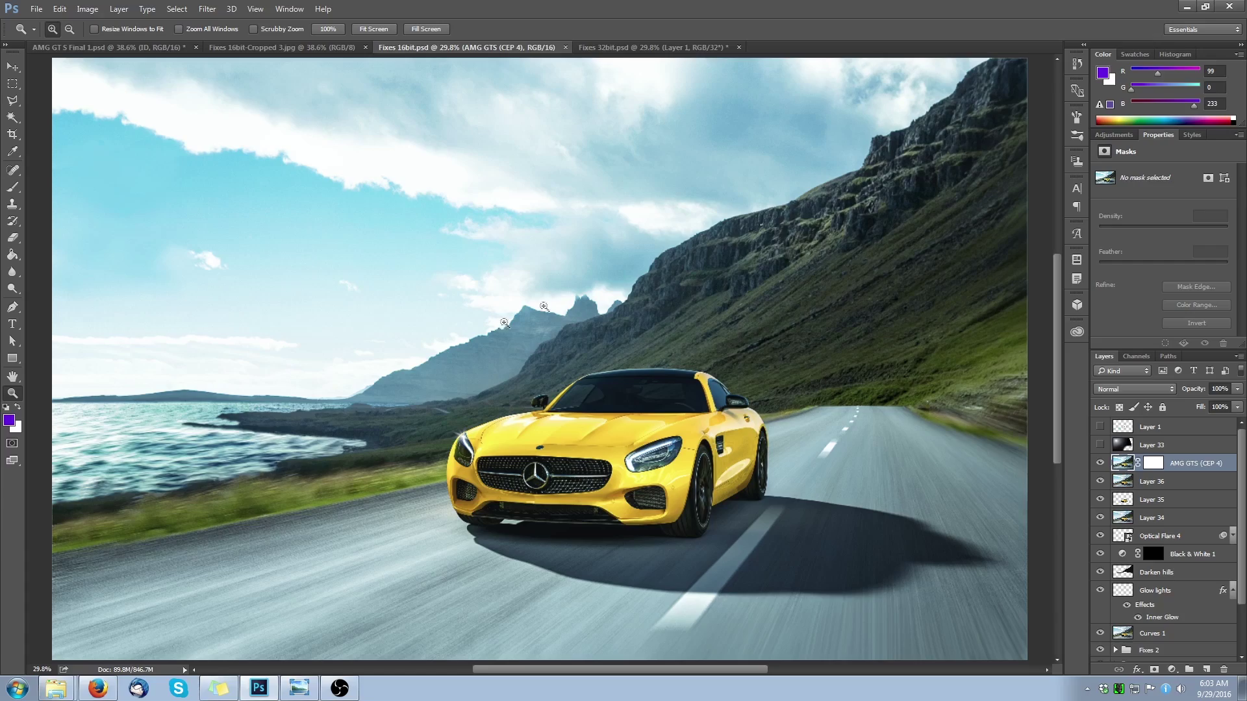
{"action": "left_click", "coordinate": [597, 458]}
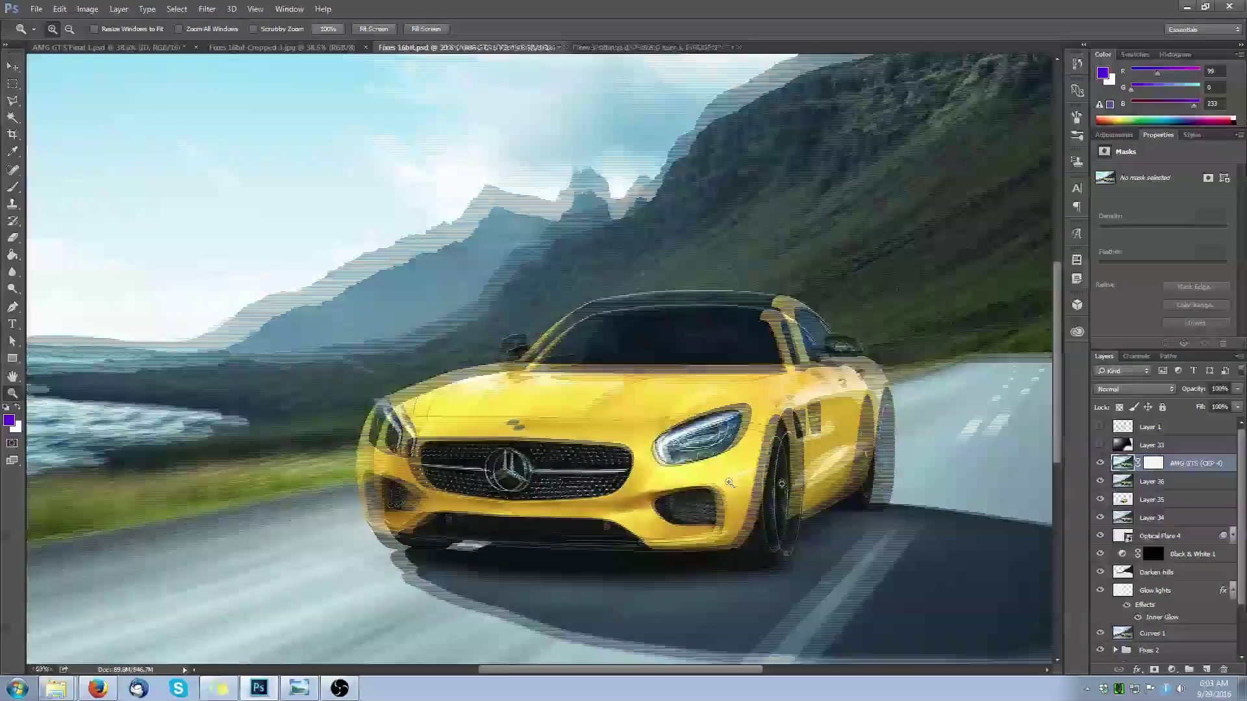
{"action": "left_click", "coordinate": [390, 28]}
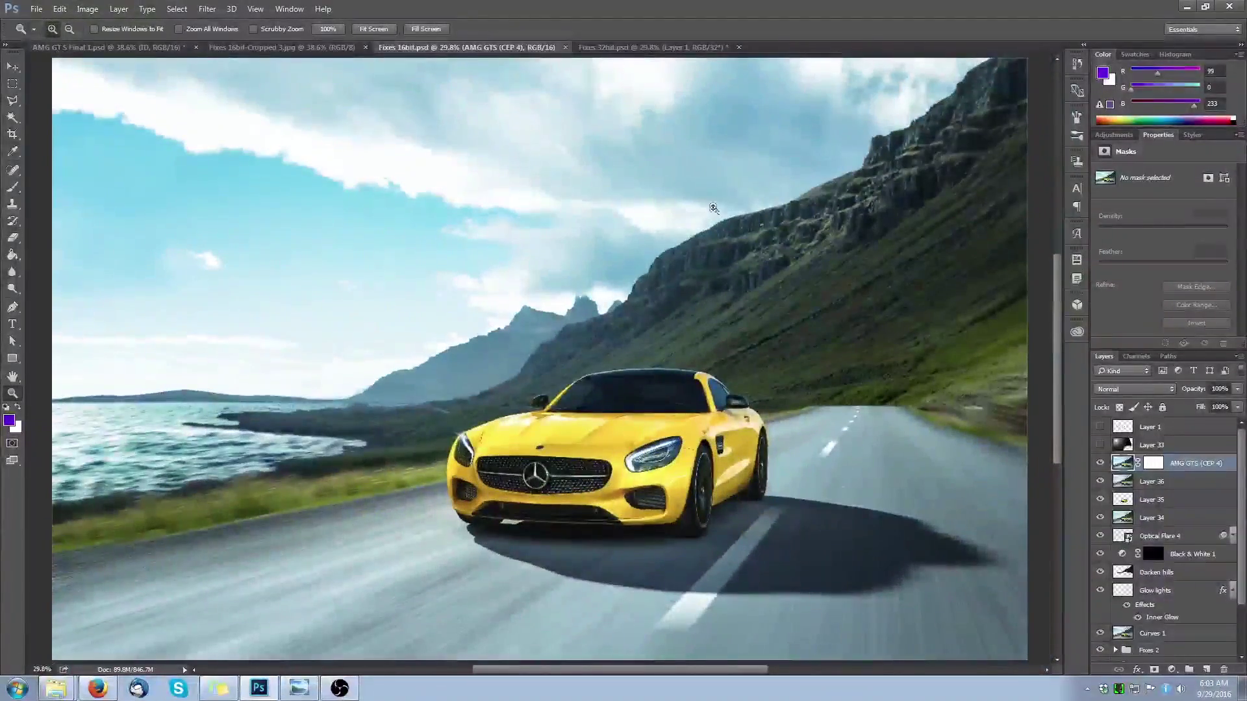
- Switch to Fixes 16bit-Cropped 3.jpg and examine the hillside behind the car, marking it with a temporary rectangular selection
{"action": "left_click", "coordinate": [287, 47]}
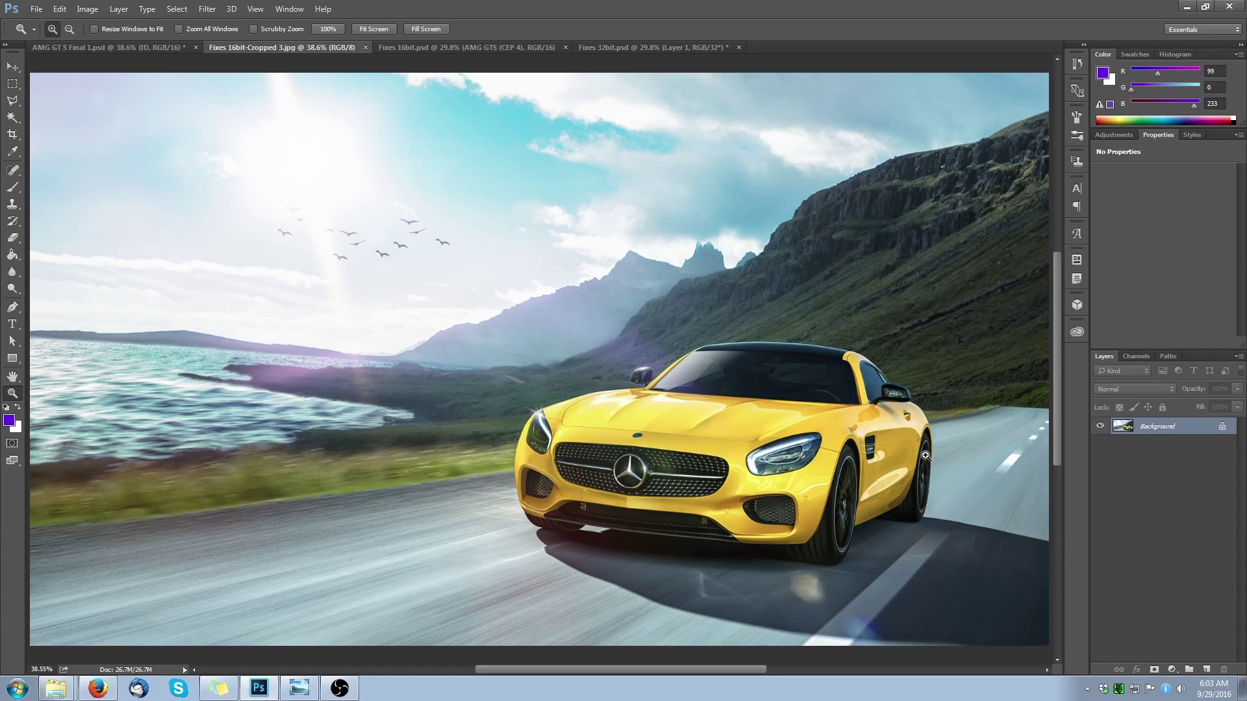
{"action": "left_click", "coordinate": [12, 83]}
{"action": "left_click_drag", "start_coordinate": [616, 245], "coordinate": [946, 359]}
{"action": "left_click", "coordinate": [828, 275]}
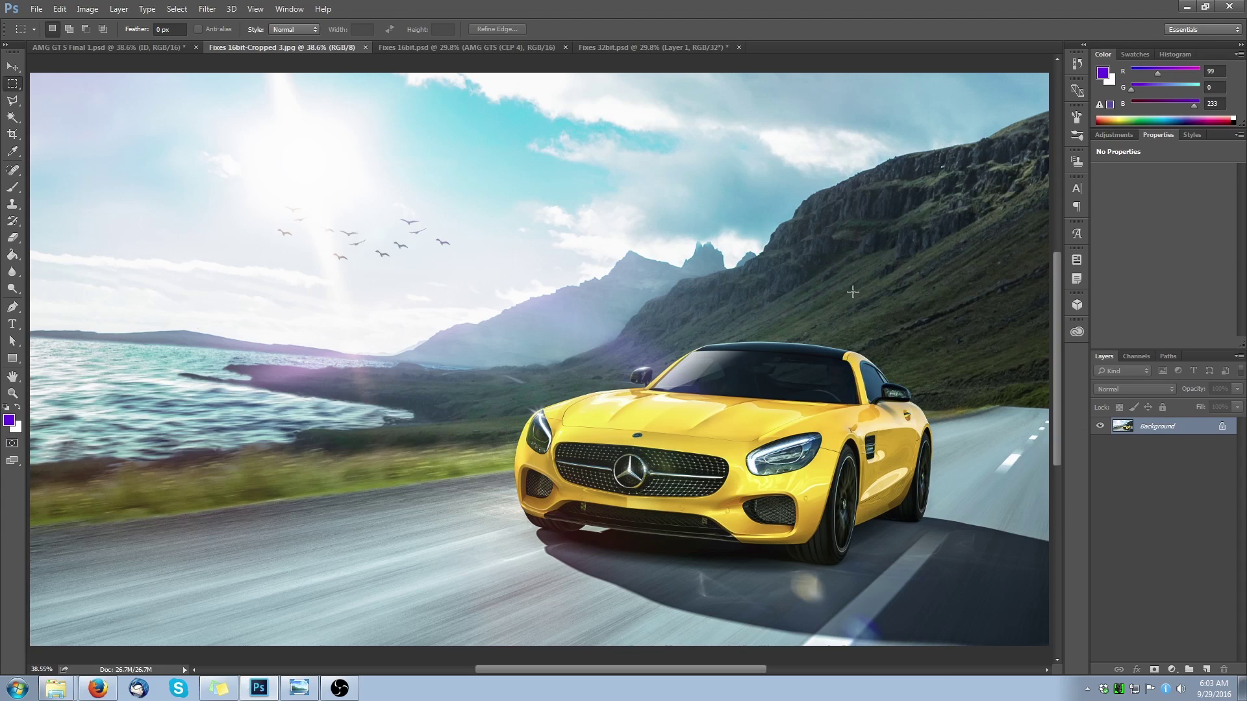
{"action": "scroll", "coordinate": [889, 449], "scroll_direction": "down", "scroll_amount": 1}
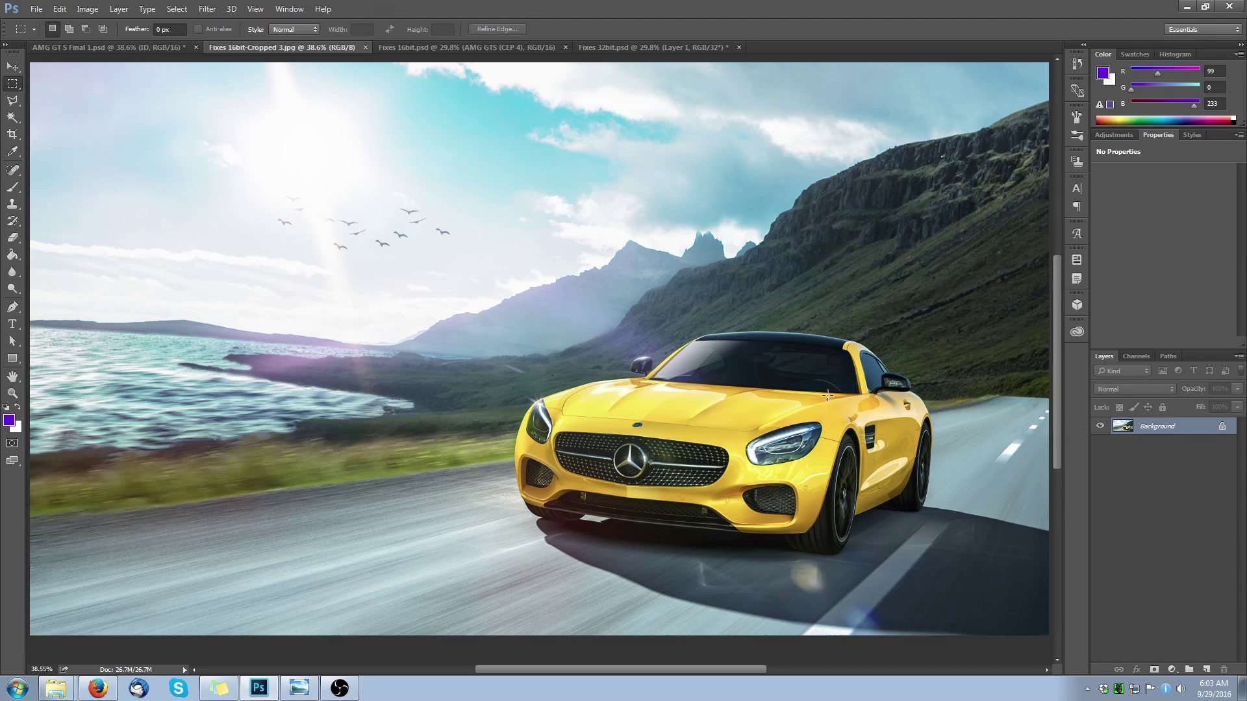
{"action": "scroll", "coordinate": [633, 241], "scroll_direction": "up", "scroll_amount": 1}
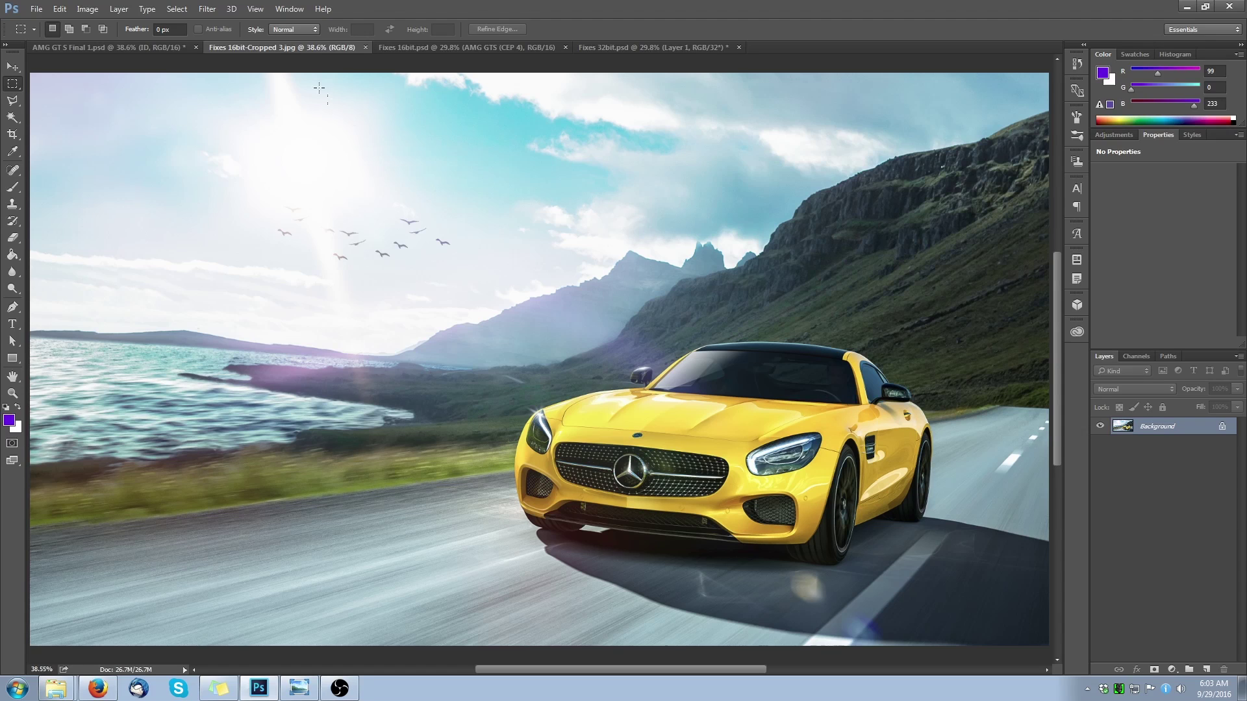
{"action": "key", "text": "z"}
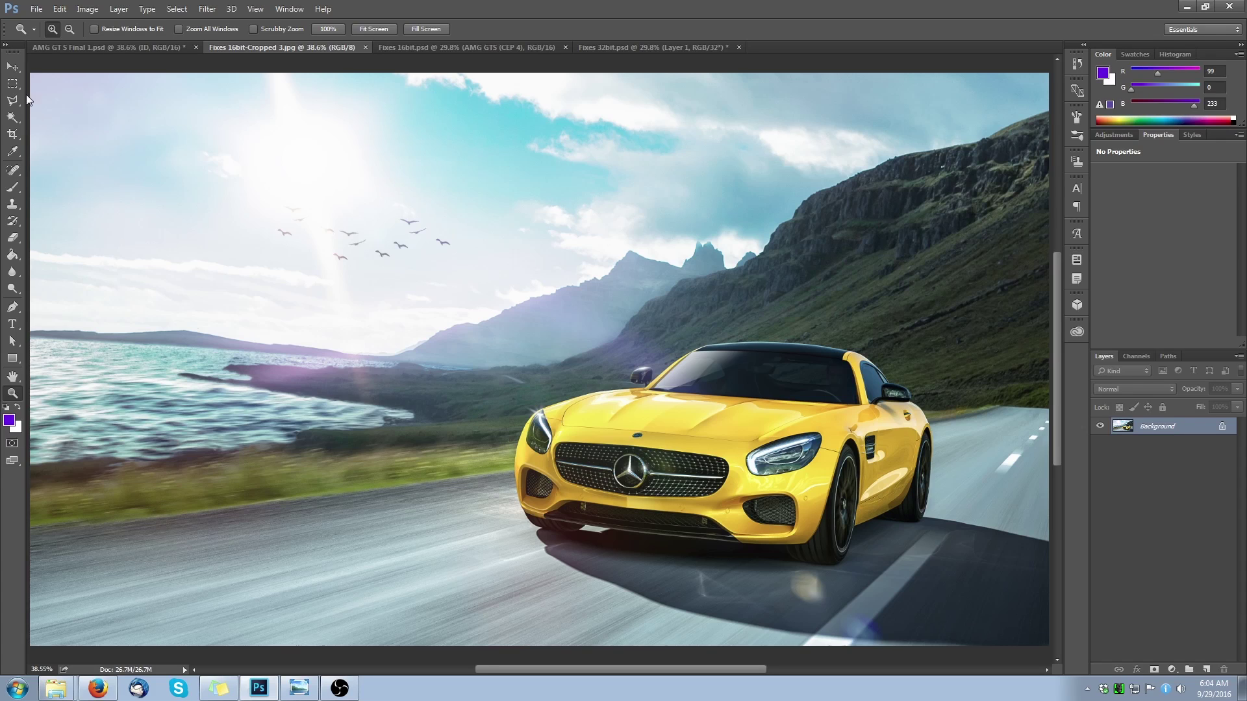
- Switch to AMG GT S Final 1.psd and review its layer stack through the contents of the New background group
{"action": "left_click", "coordinate": [75, 46]}
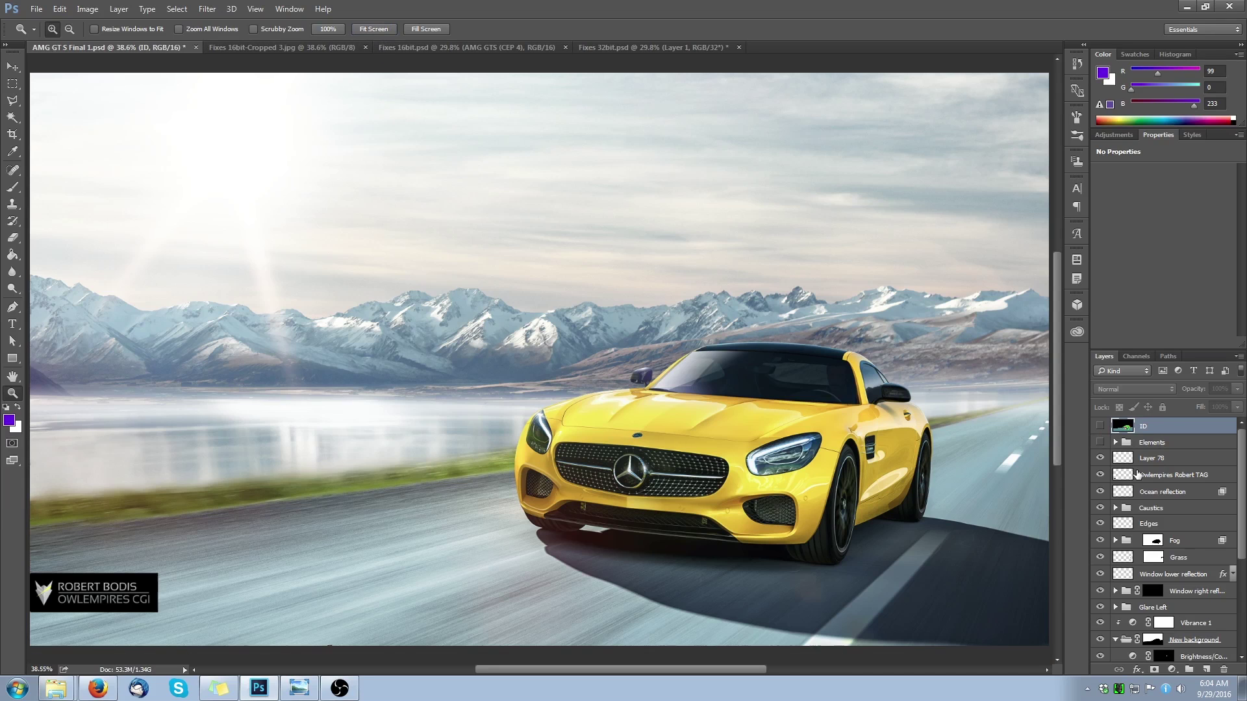
{"action": "scroll", "coordinate": [1136, 473], "scroll_direction": "down", "scroll_amount": 4}
{"action": "scroll", "coordinate": [1136, 473], "scroll_direction": "up", "scroll_amount": 4}
{"action": "scroll", "coordinate": [1143, 480], "scroll_direction": "down", "scroll_amount": 3}
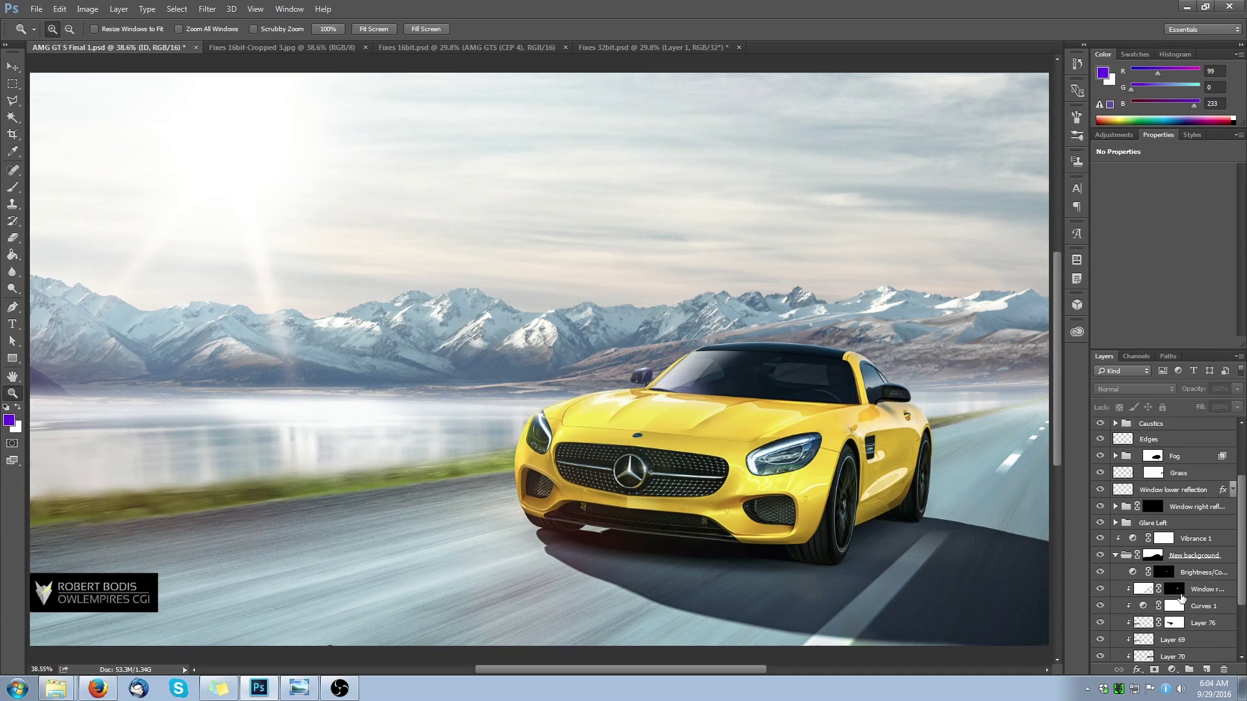
{"action": "scroll", "coordinate": [1151, 543], "scroll_direction": "down", "scroll_amount": 3}
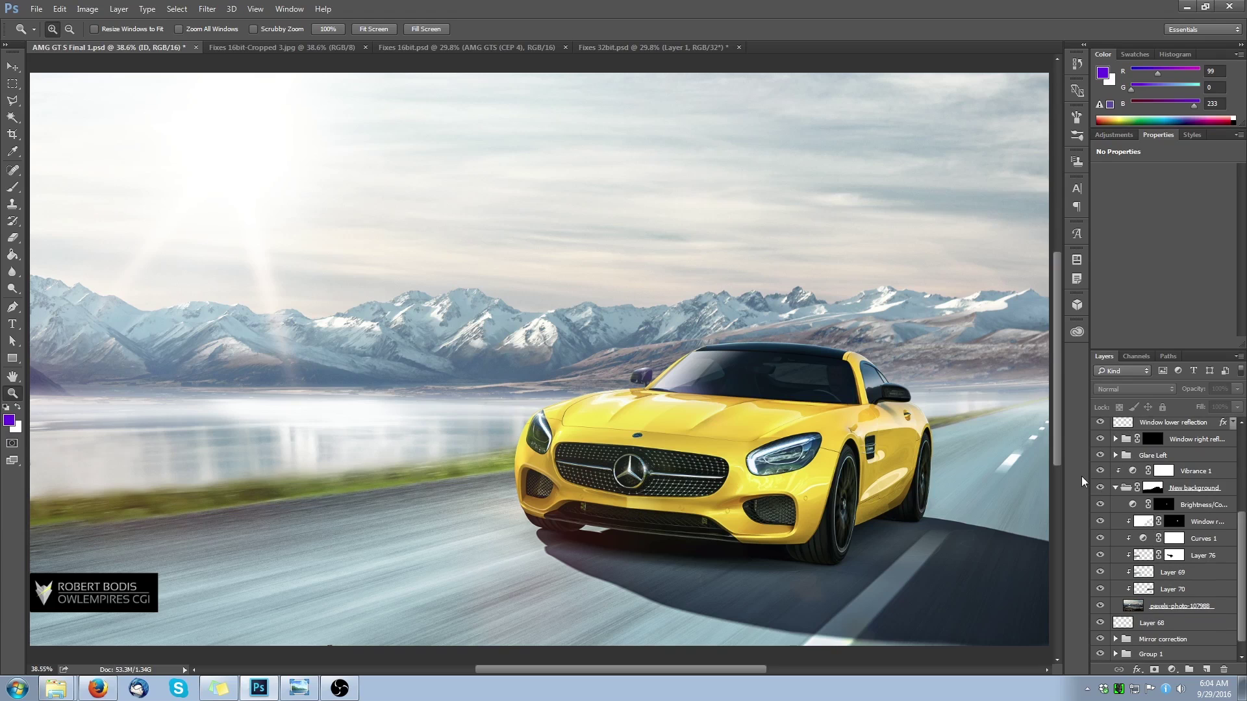
- Collapse the New background group, select Layer 68 and compare the image with the group hidden and shown
{"action": "left_click", "coordinate": [1116, 487]}
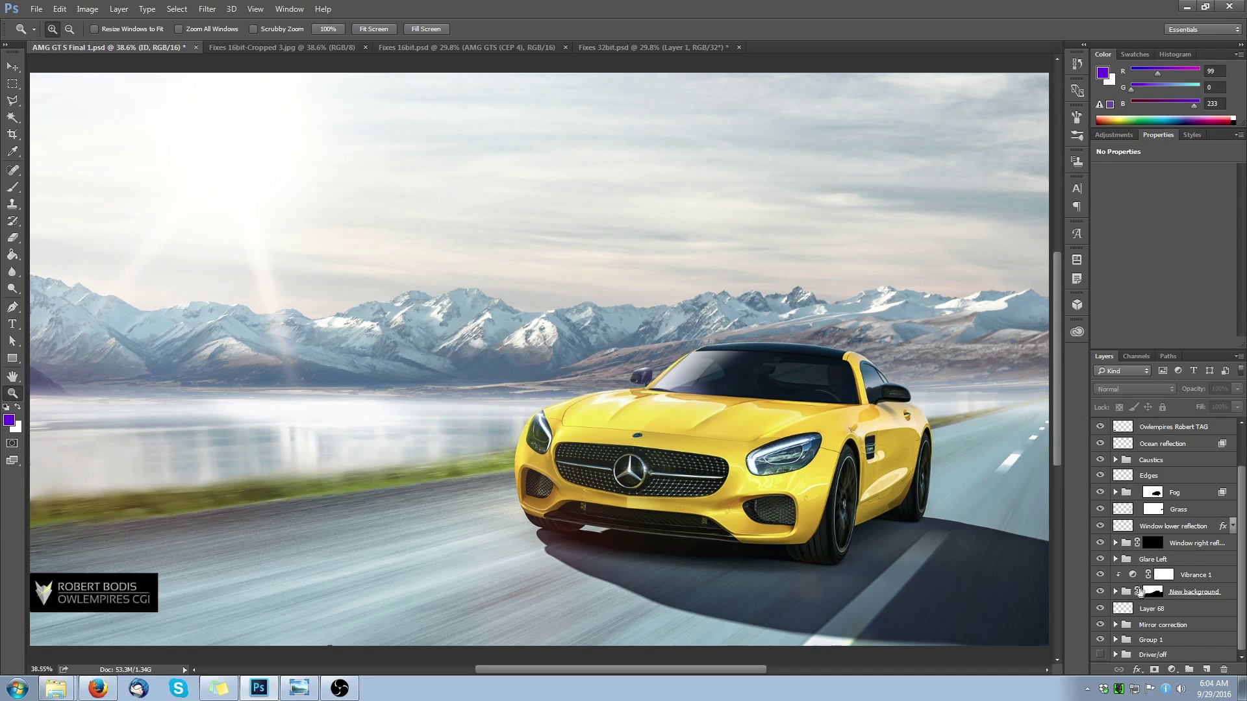
{"action": "left_click", "coordinate": [1153, 593]}
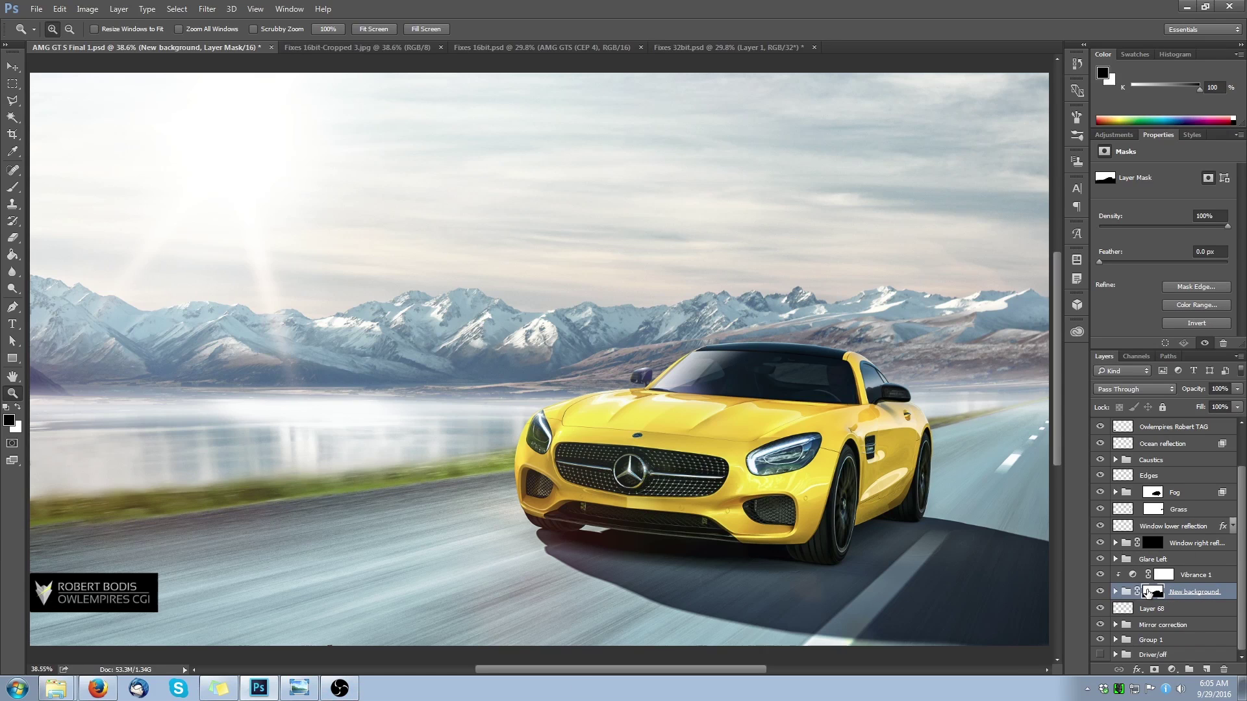
{"action": "left_click", "coordinate": [1181, 610]}
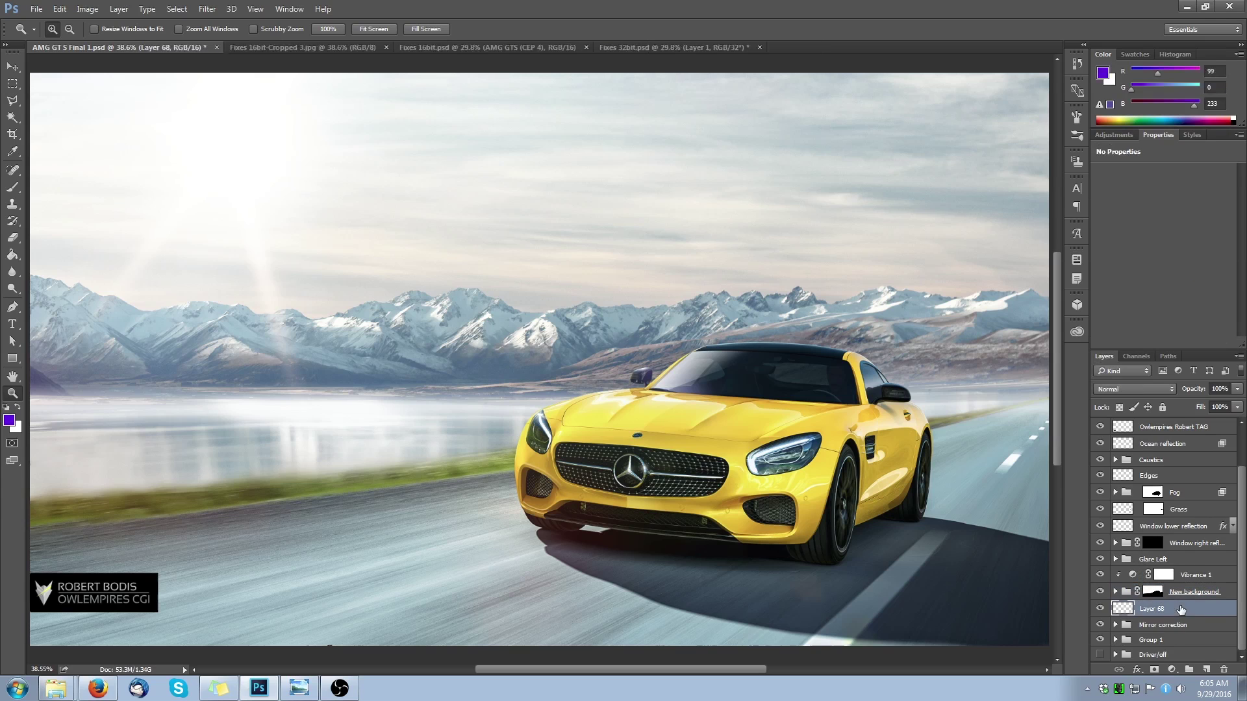
{"action": "left_click", "coordinate": [1099, 592]}
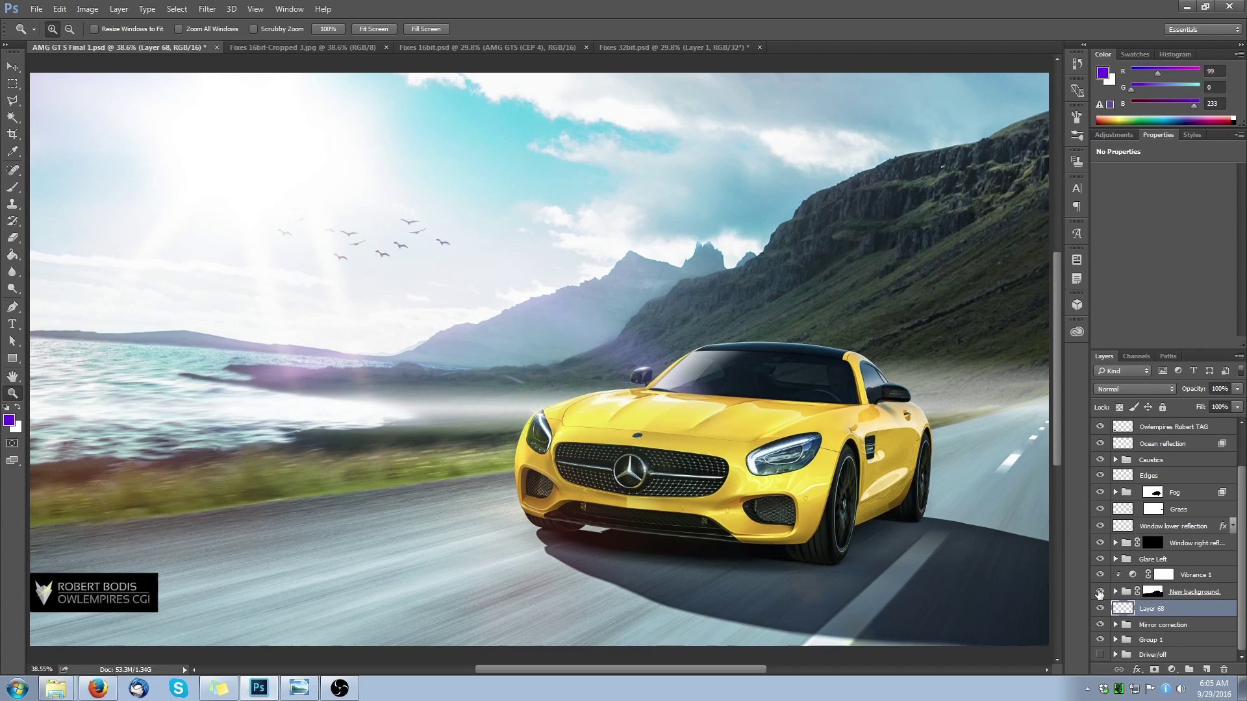
{"action": "left_click", "coordinate": [1099, 592]}
{"action": "left_click", "coordinate": [1099, 592]}
{"action": "left_click", "coordinate": [1099, 591]}
{"action": "left_click", "coordinate": [1099, 592]}
{"action": "left_click", "coordinate": [1099, 591]}
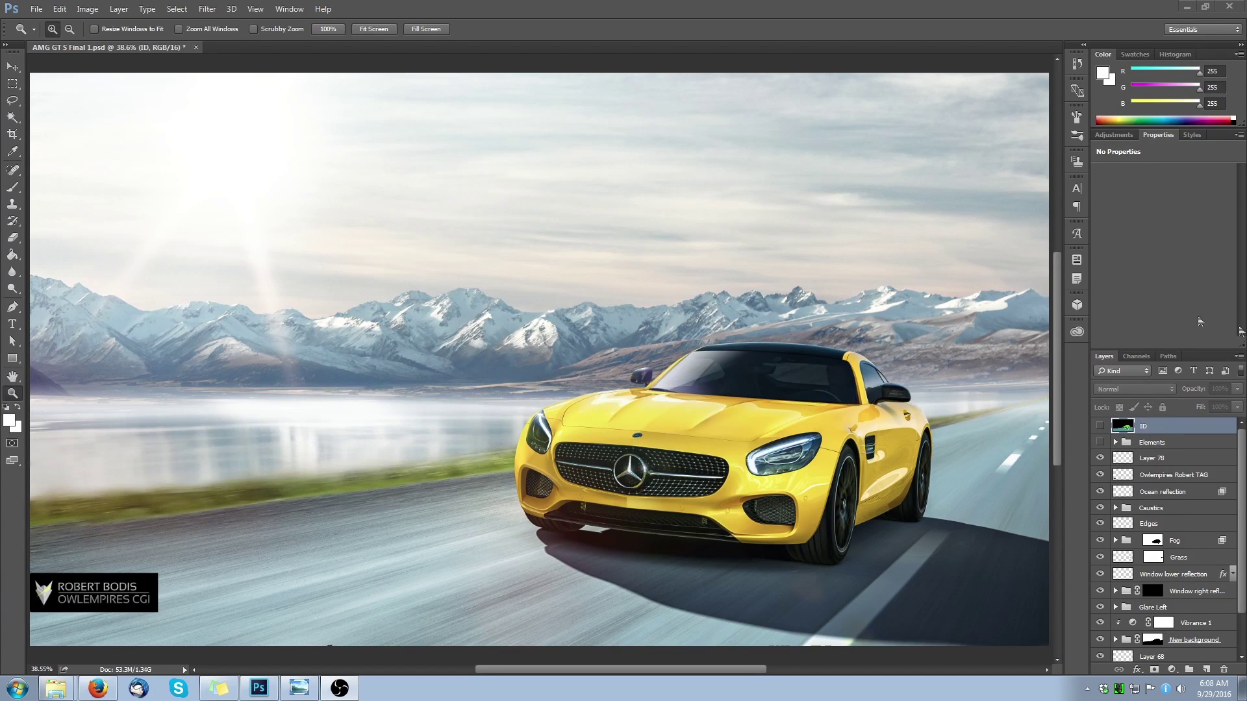
{"action": "left_click", "coordinate": [367, 29]}
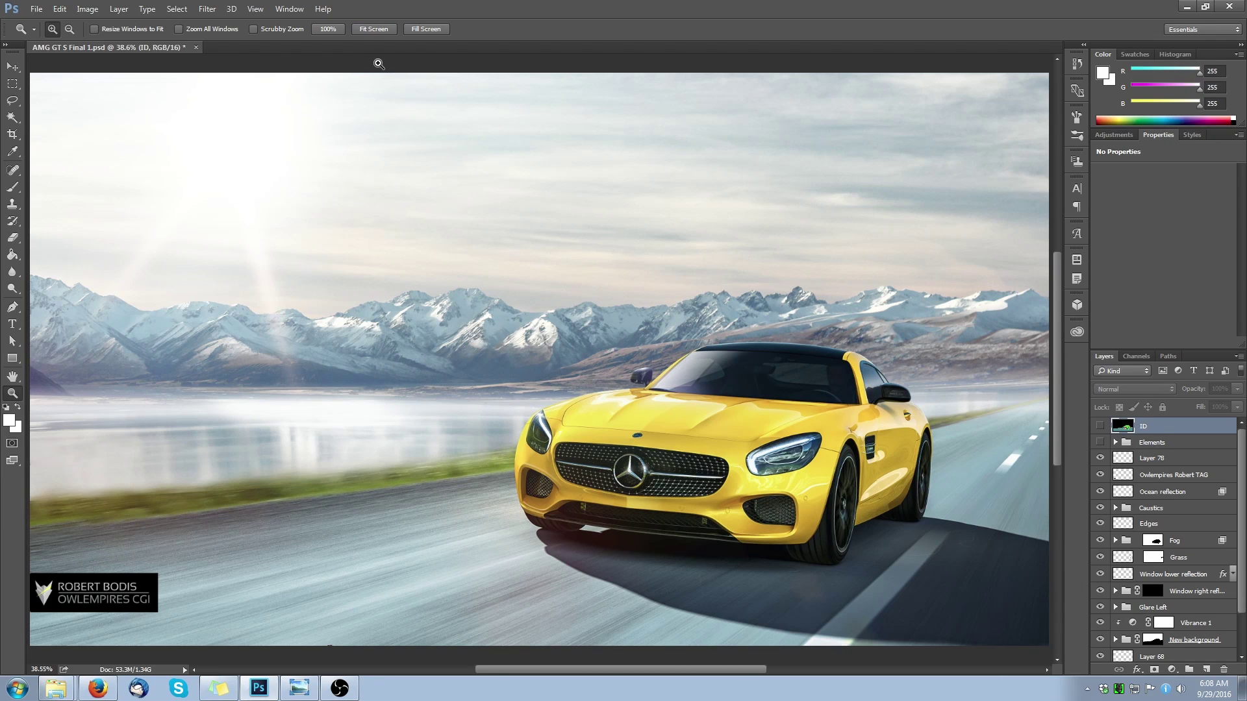
{"action": "scroll", "coordinate": [974, 396], "scroll_direction": "down", "scroll_amount": 1}
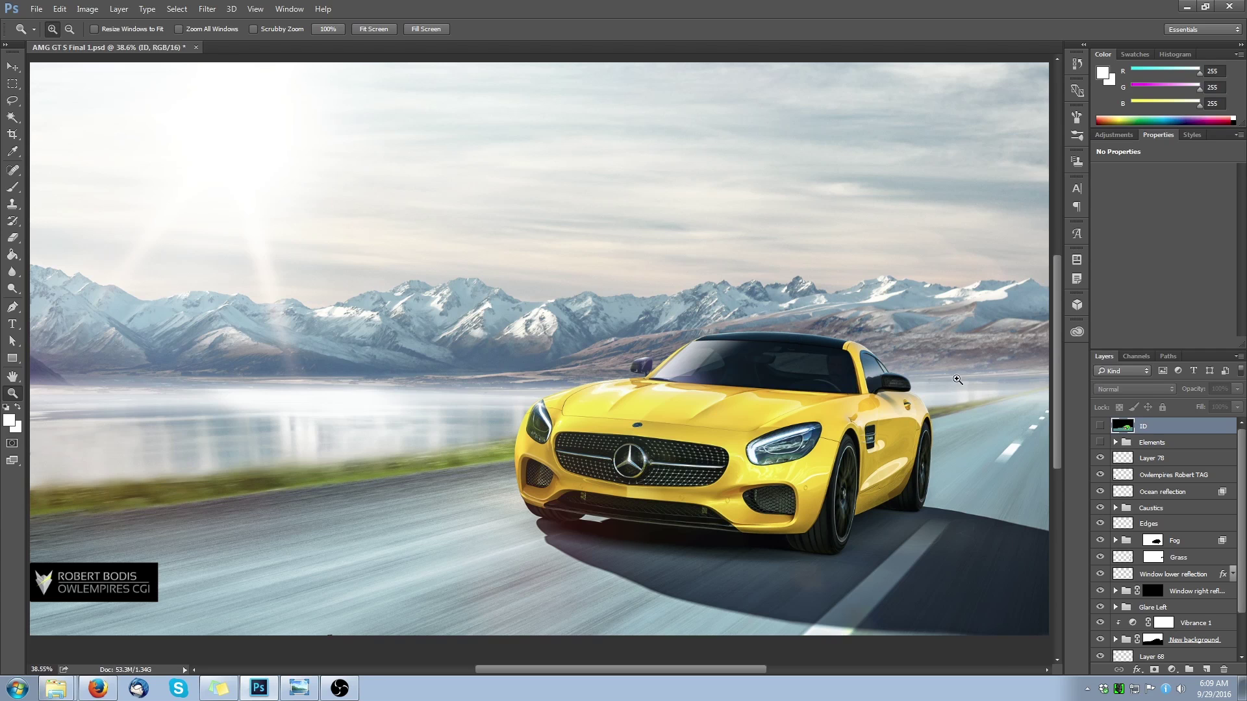
{"action": "left_click", "coordinate": [374, 30]}
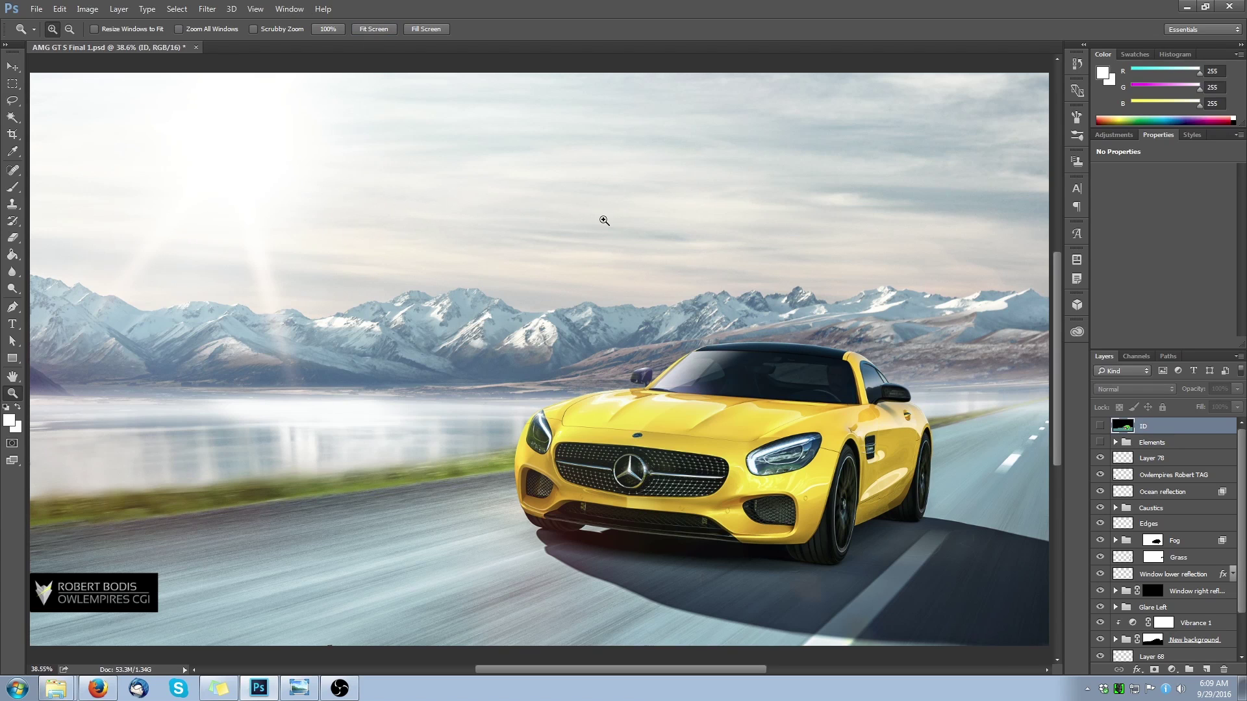